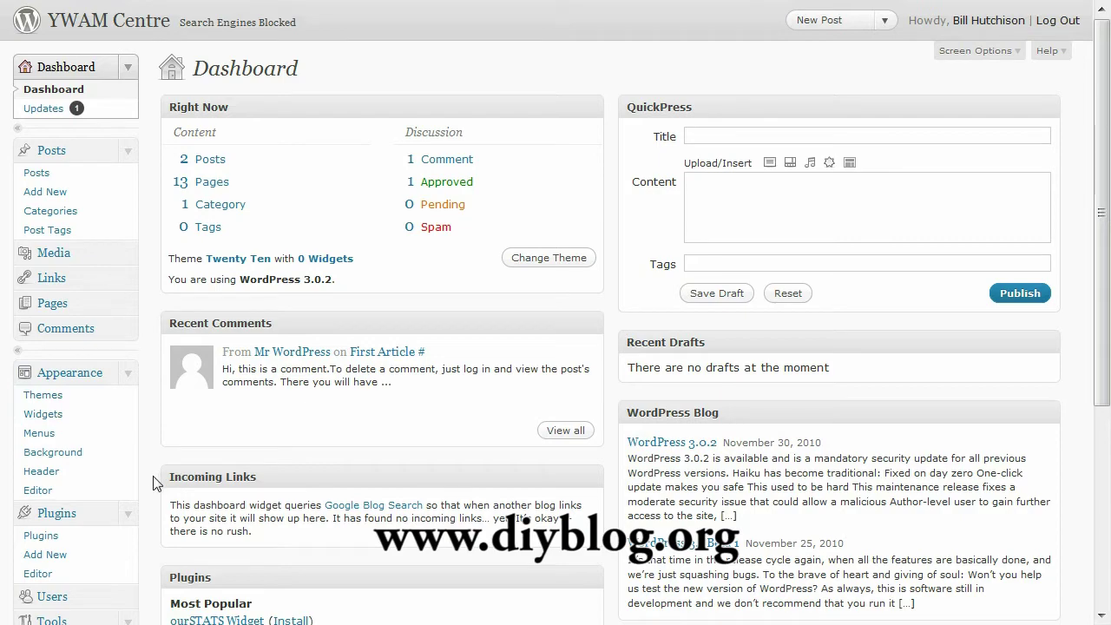
- Scroll the Dashboard to check the site's WordPress 3.0.2 version and Twenty Ten theme
scroll(154, 477, down, 3)
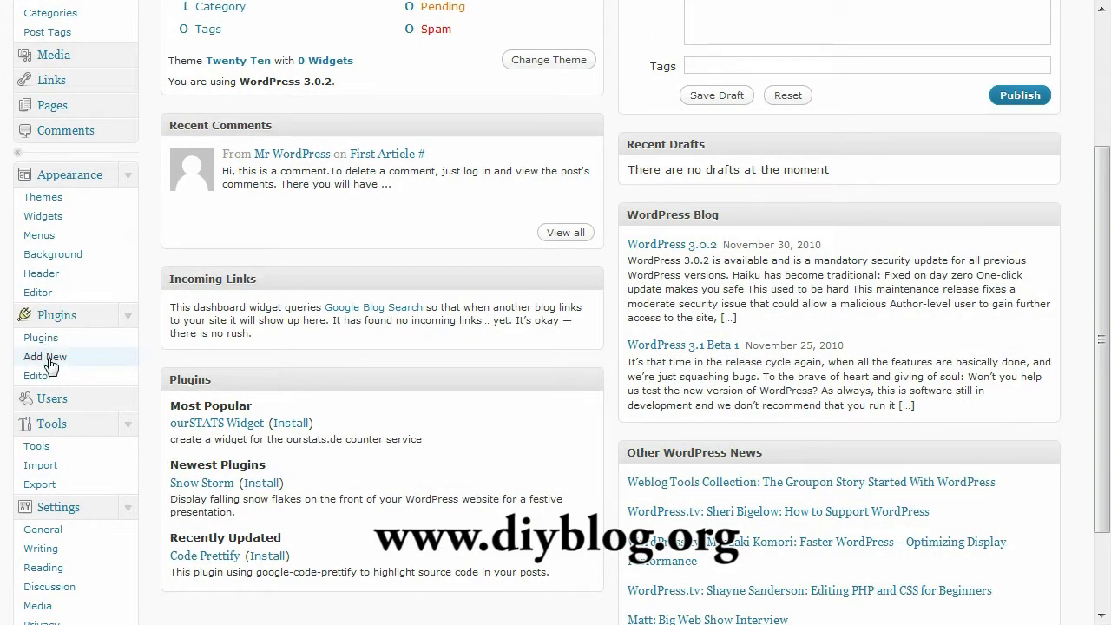
- Search the plugin directory for dbmanager, then install and activate WP-DBManager
click(45, 357)
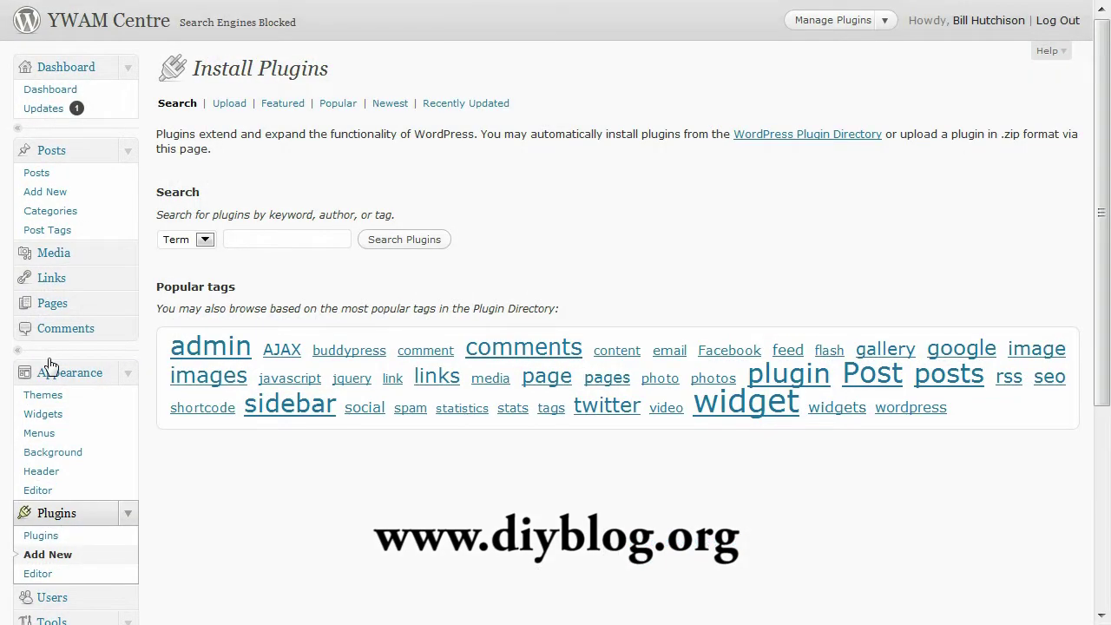
text(db)
click(274, 255)
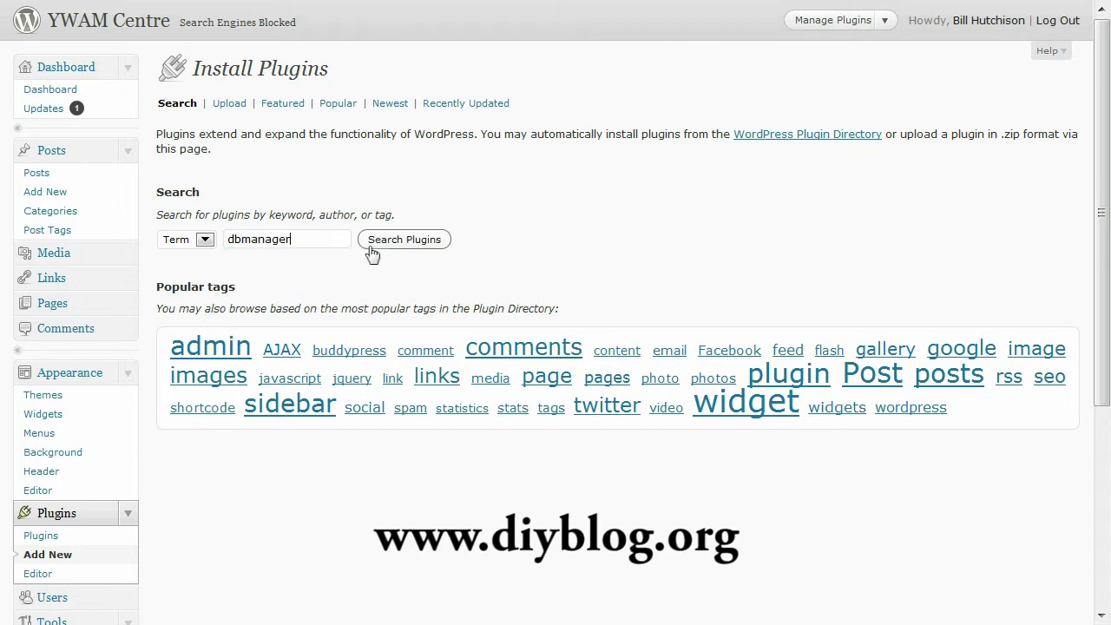
click(387, 247)
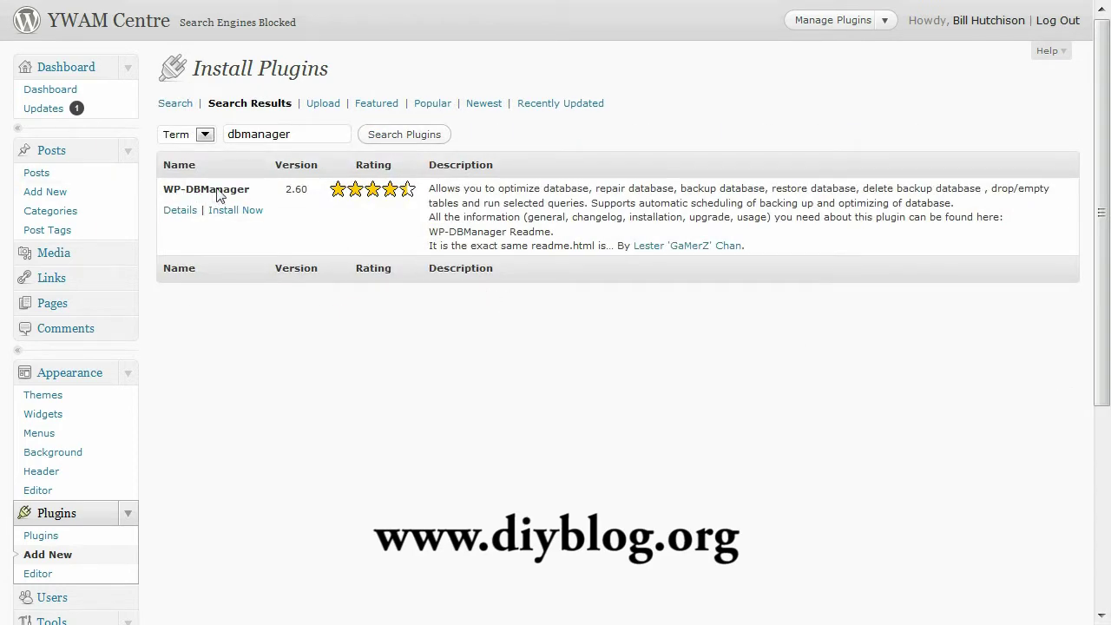
click(245, 211)
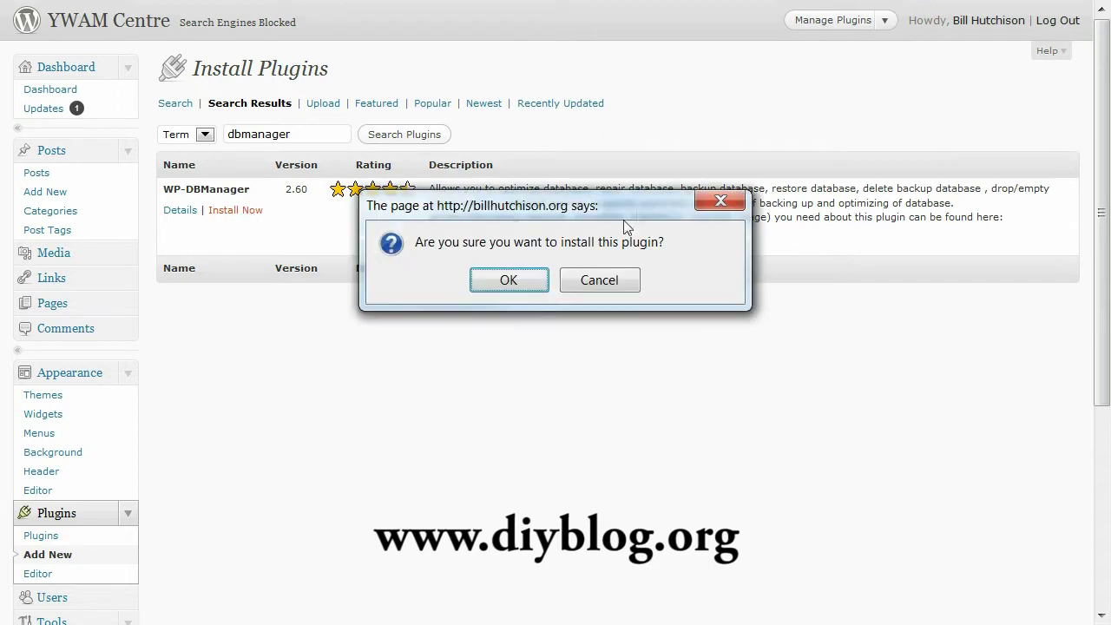
click(509, 280)
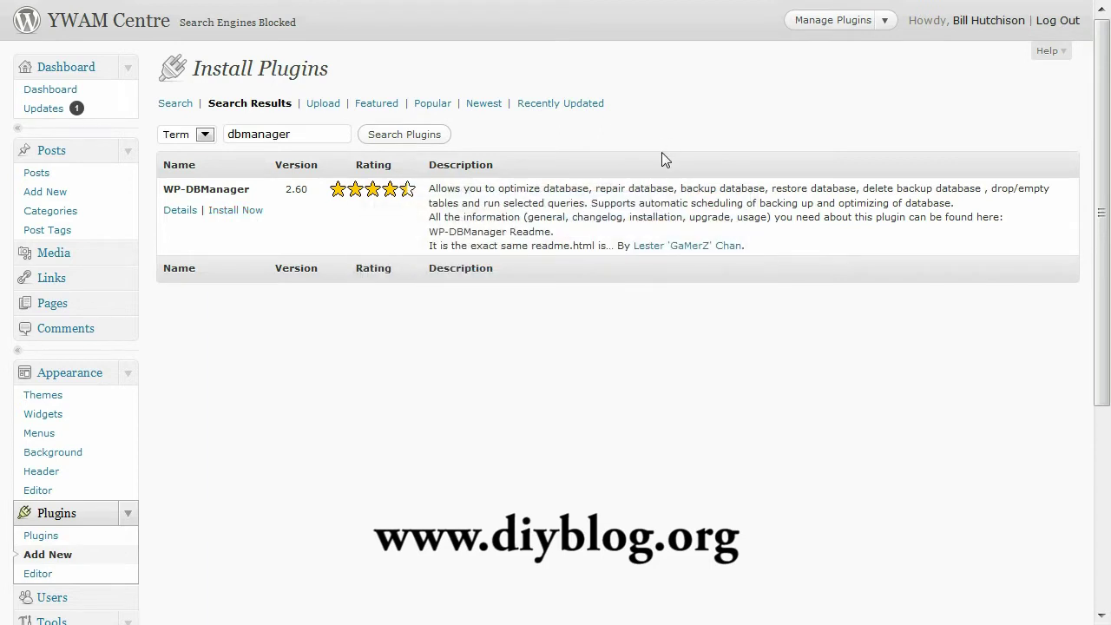
click(262, 208)
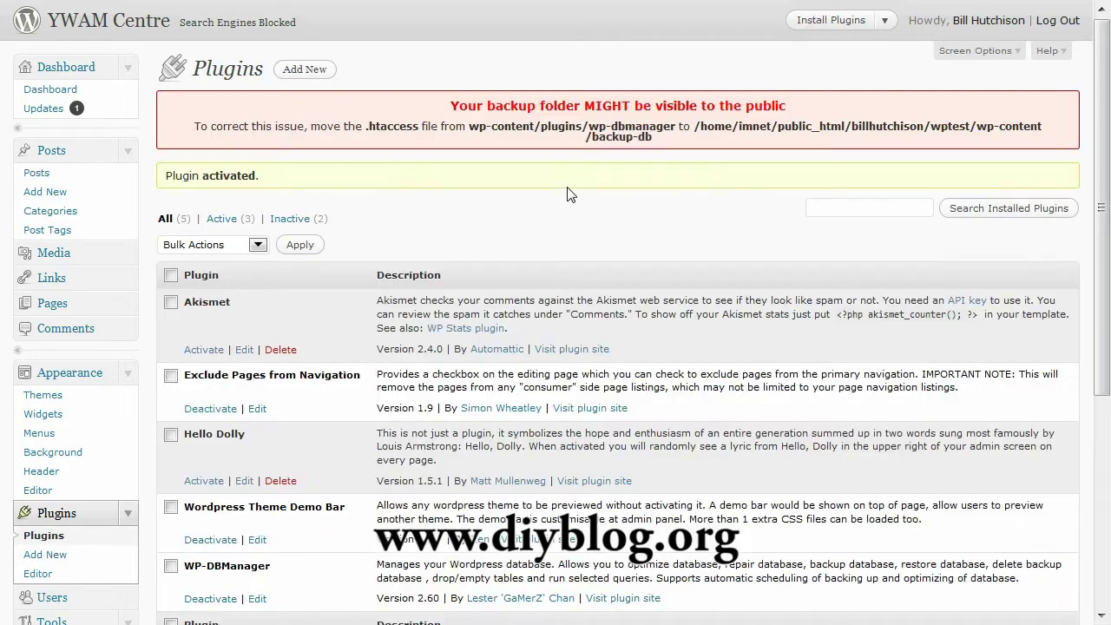
- Review the exposed backup-folder warning and open the Database Options page
drag(460, 105, 794, 109)
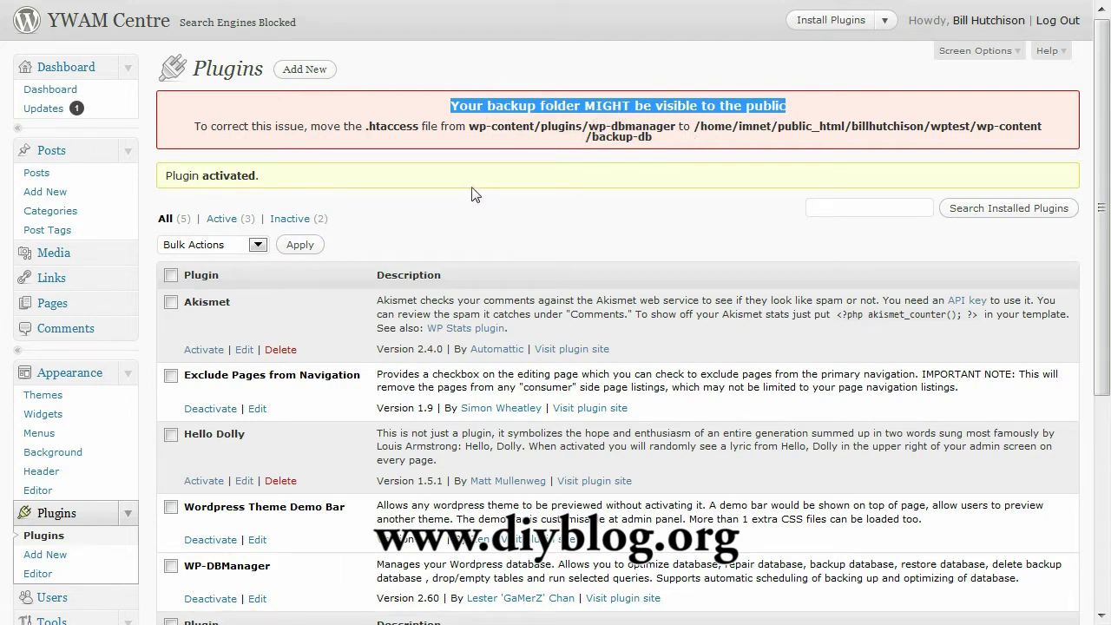
click(147, 231)
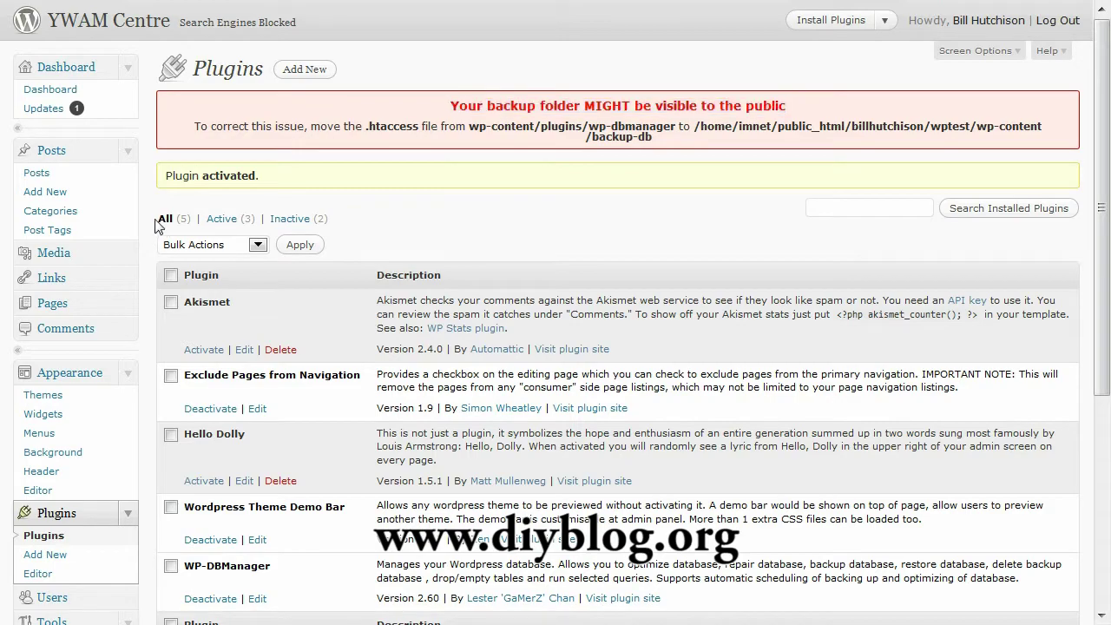
scroll(158, 226, down, 8)
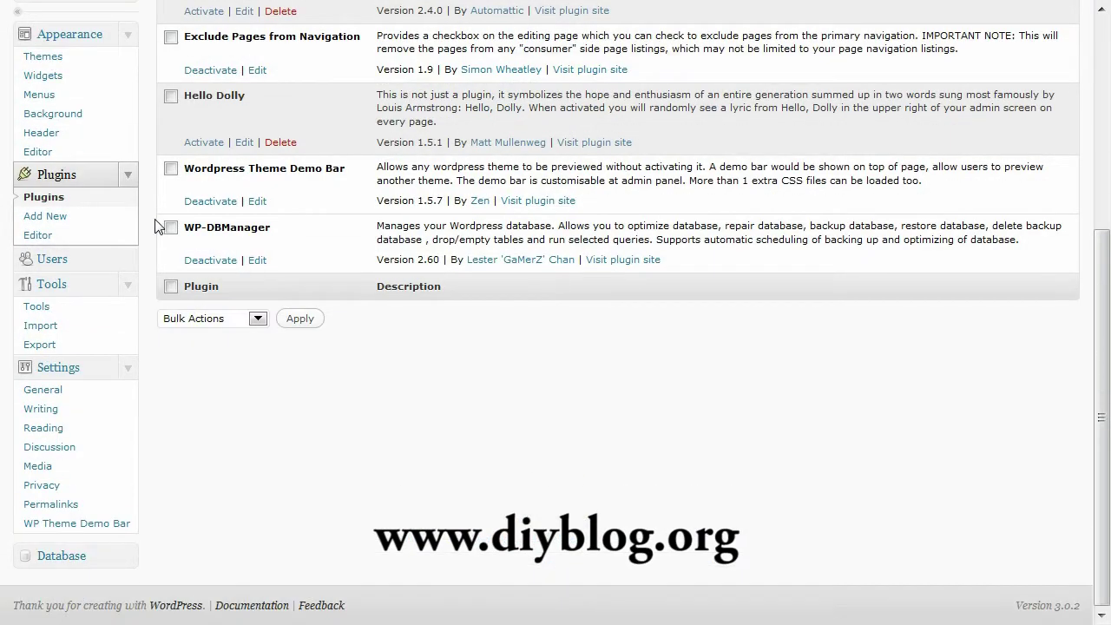
click(131, 552)
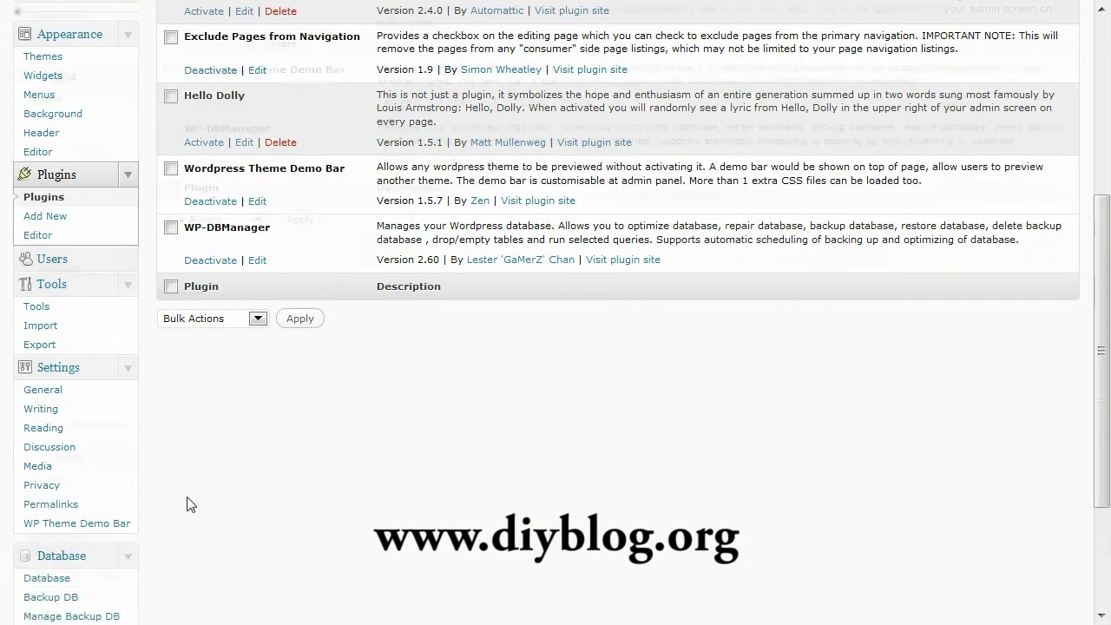
scroll(186, 503, down, 4)
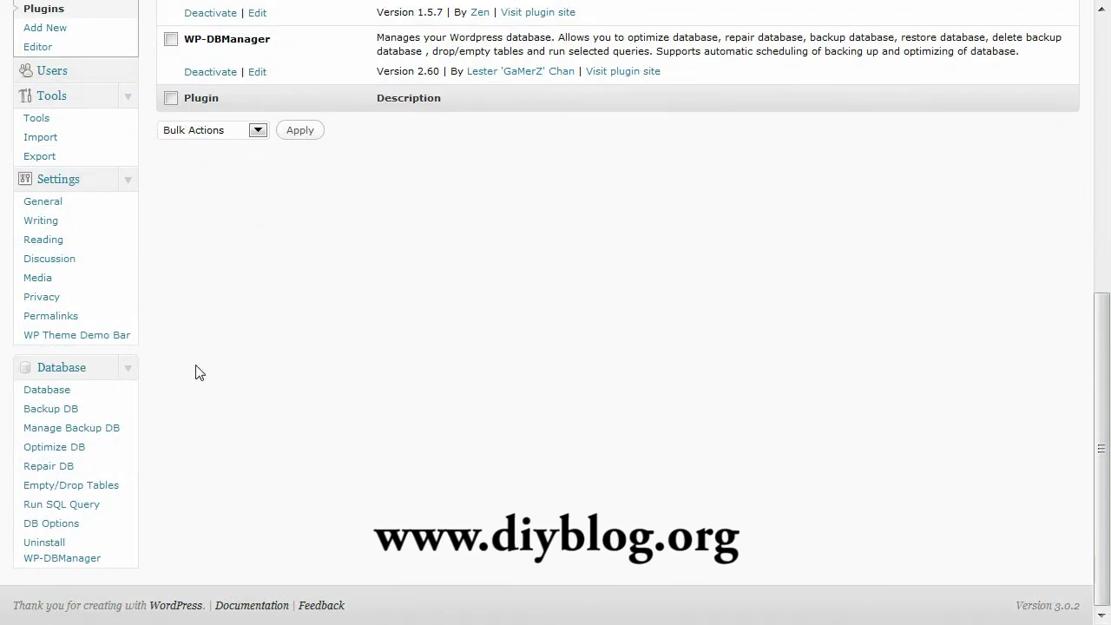
click(67, 525)
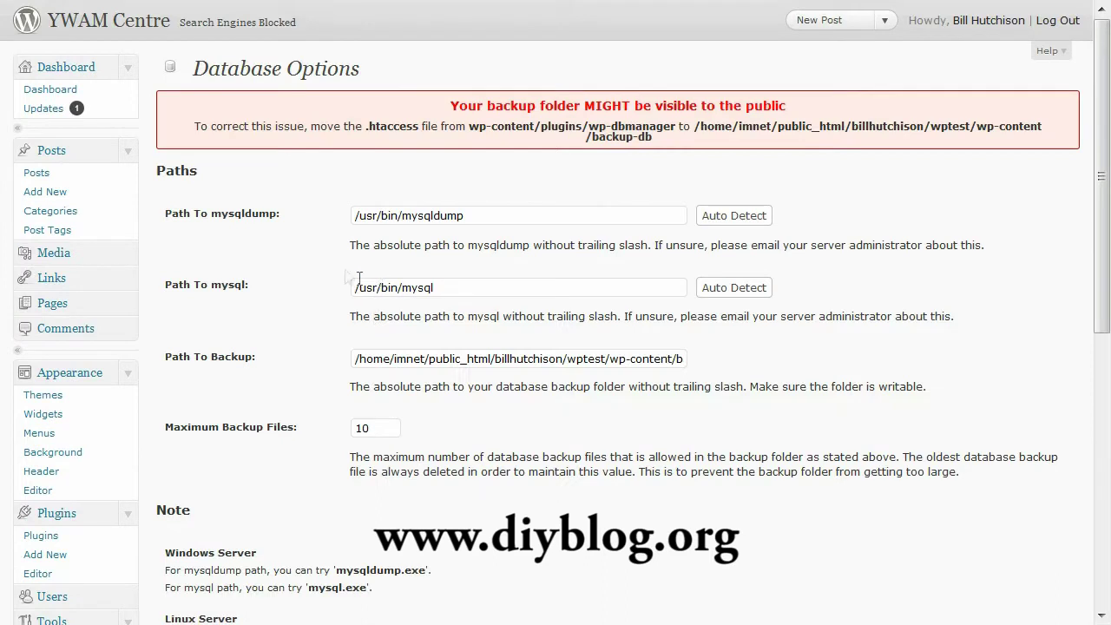
- Auto-detect the mysqldump and mysql paths and review the backup folder and maximum backup settings
click(739, 217)
drag(483, 218, 351, 217)
click(443, 244)
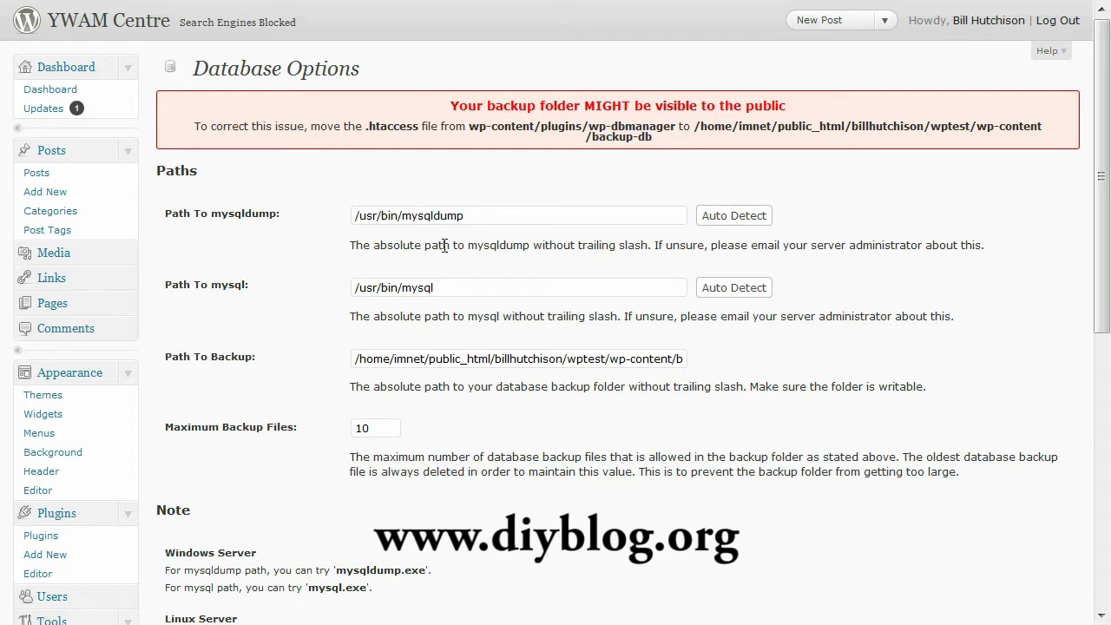
click(737, 295)
scroll(764, 348, down, 2)
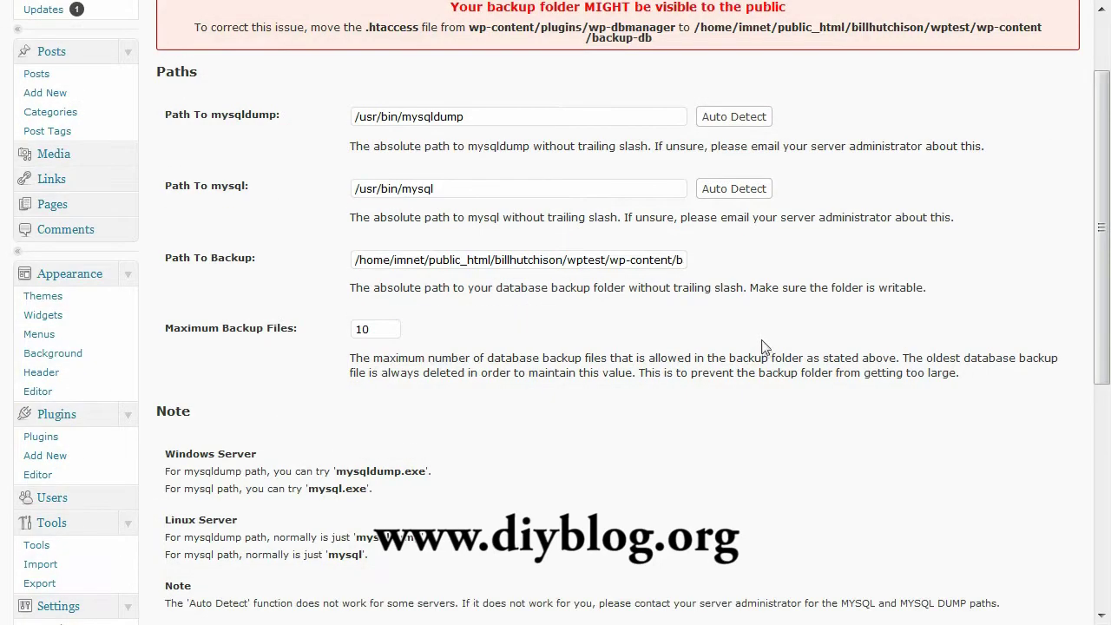
drag(537, 259, 701, 262)
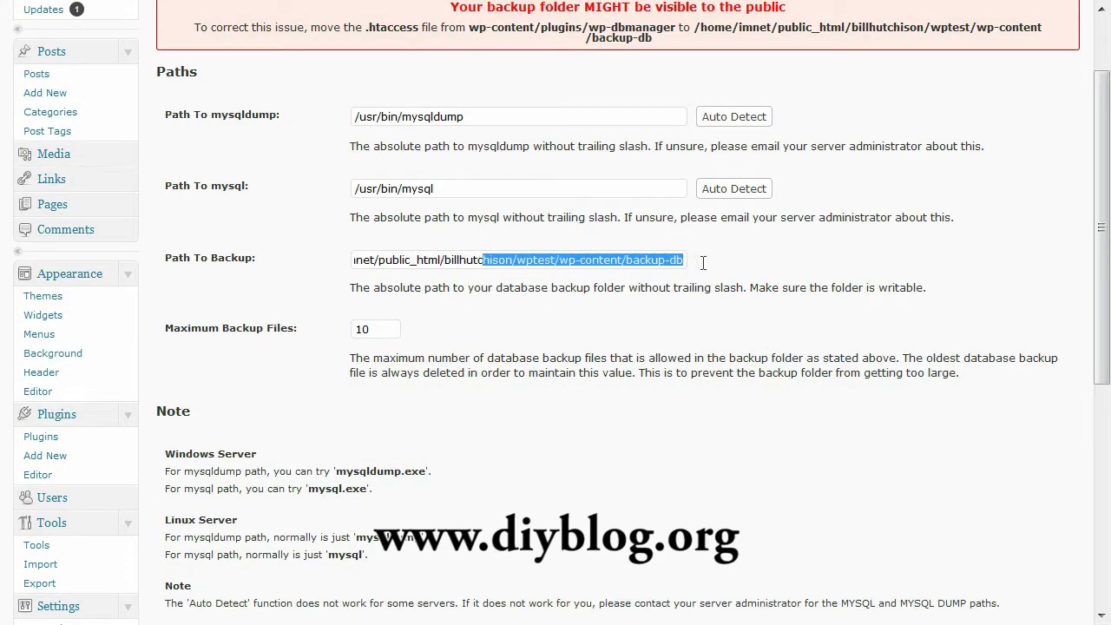
click(709, 271)
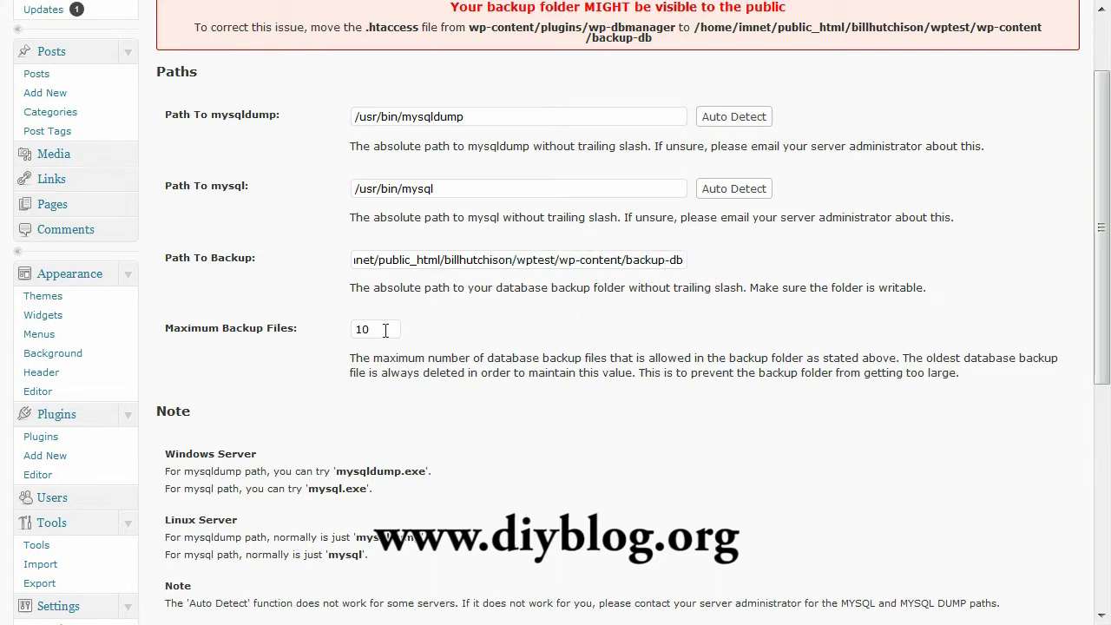
drag(346, 331, 443, 356)
click(590, 333)
- Schedule database backups every 1 week by e-mail, save the options, and go to FileZilla
scroll(590, 334, down, 5)
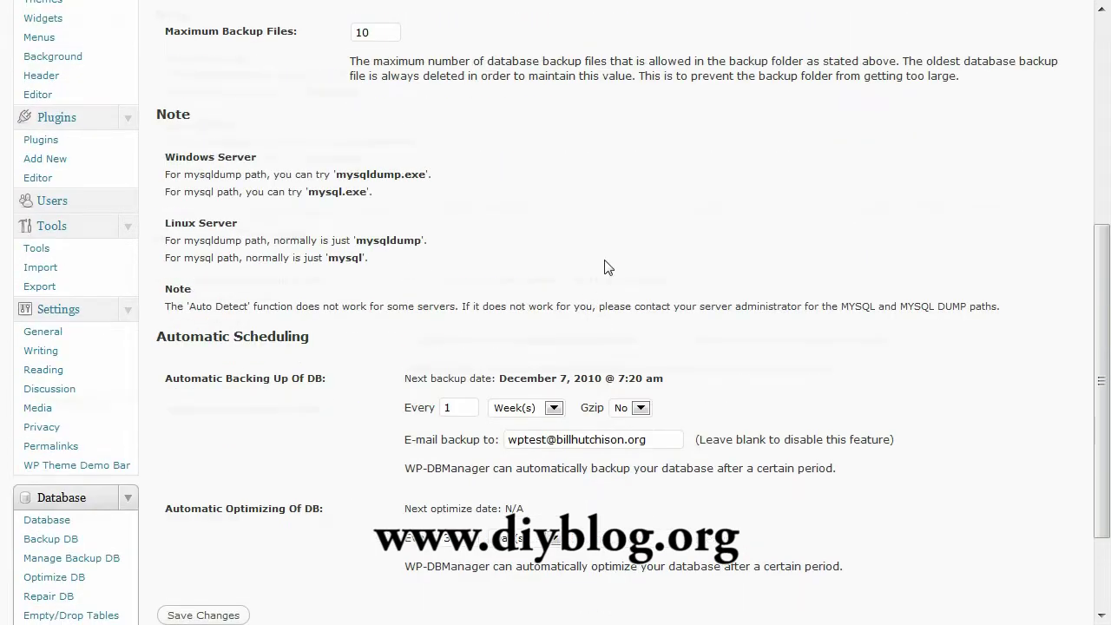
scroll(606, 270, down, 3)
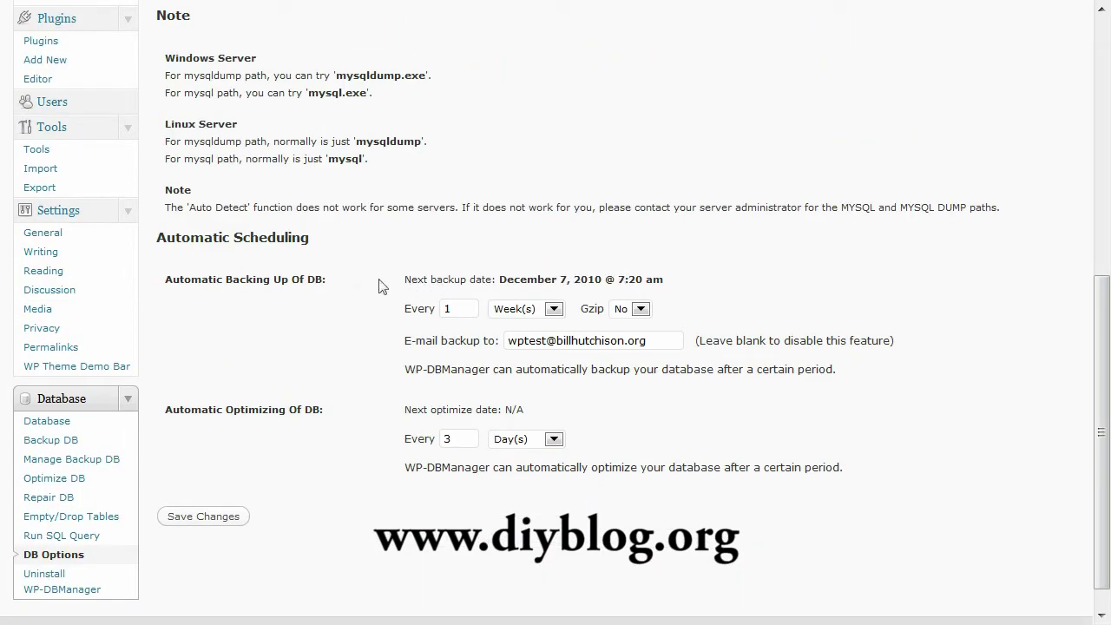
double_click(452, 310)
drag(648, 344, 456, 345)
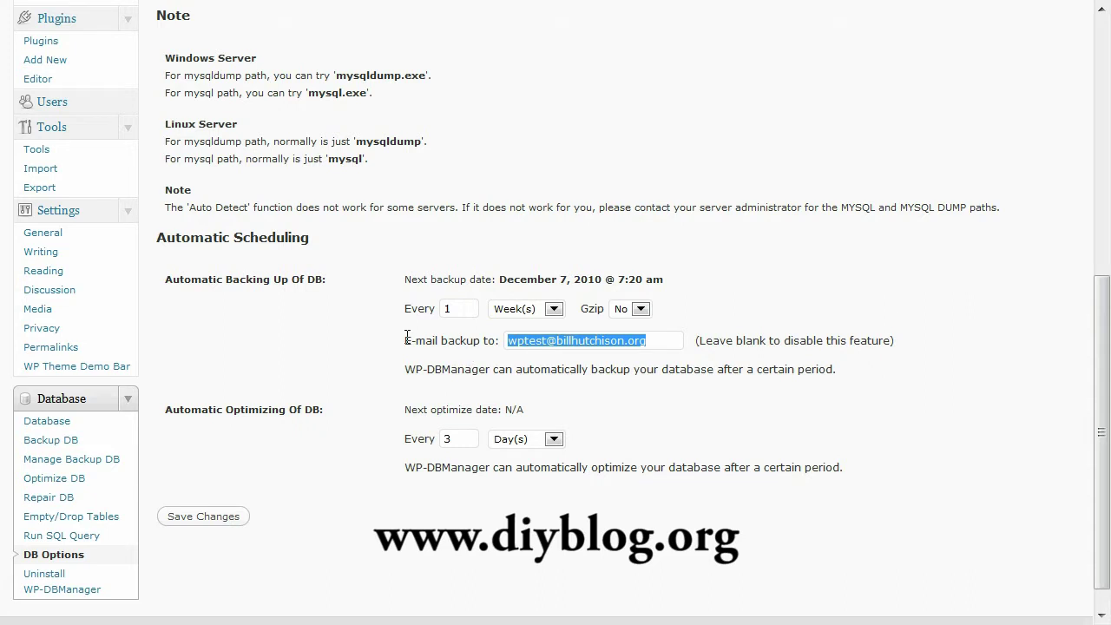
drag(227, 409, 311, 411)
click(310, 411)
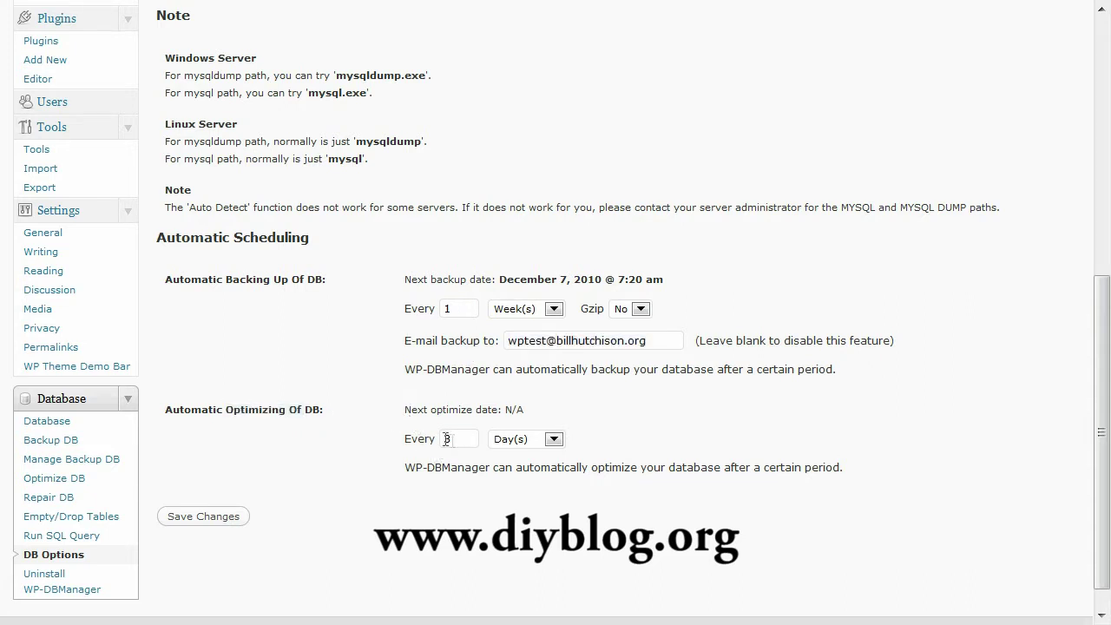
click(228, 516)
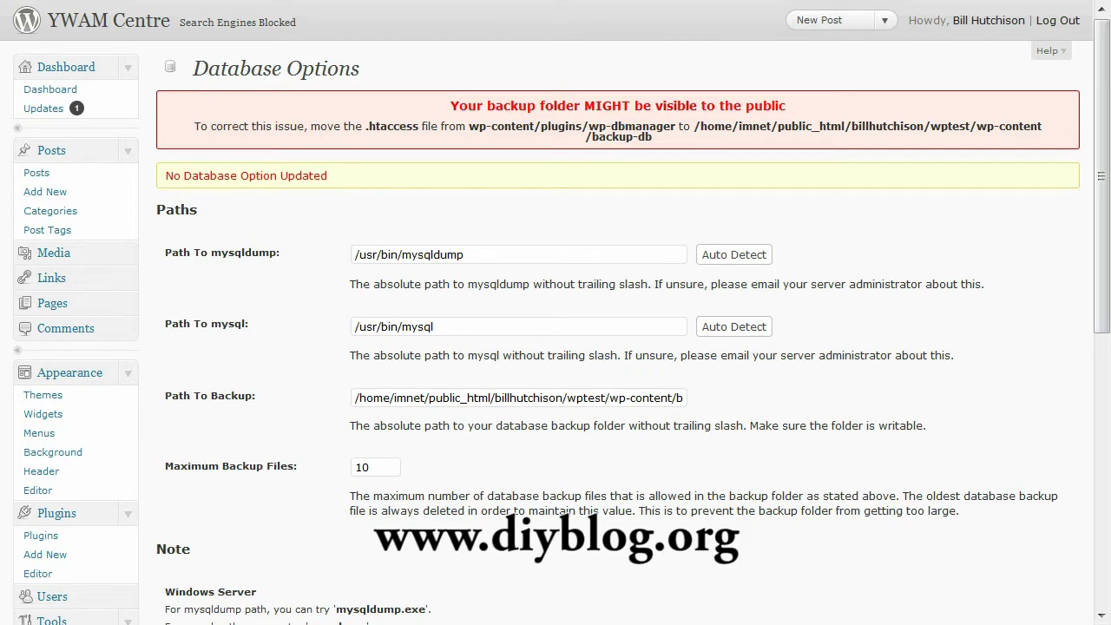
key(alt+Tab)
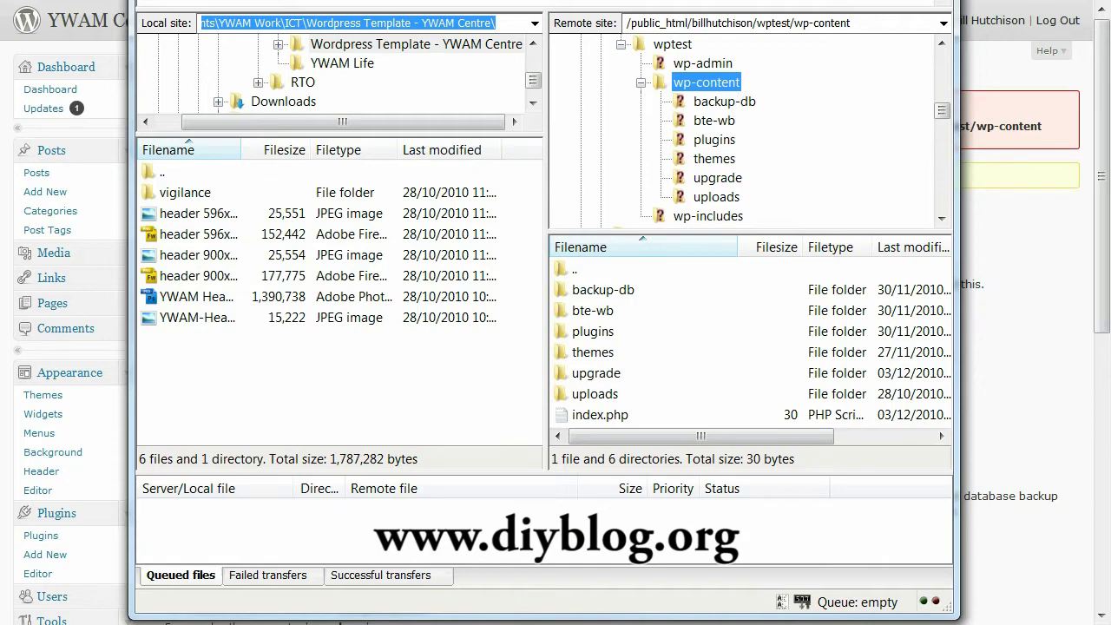
- Note the .htaccess file named in the warning, then browse the server to the wp-dbmanager plugin folder
key(alt+Tab)
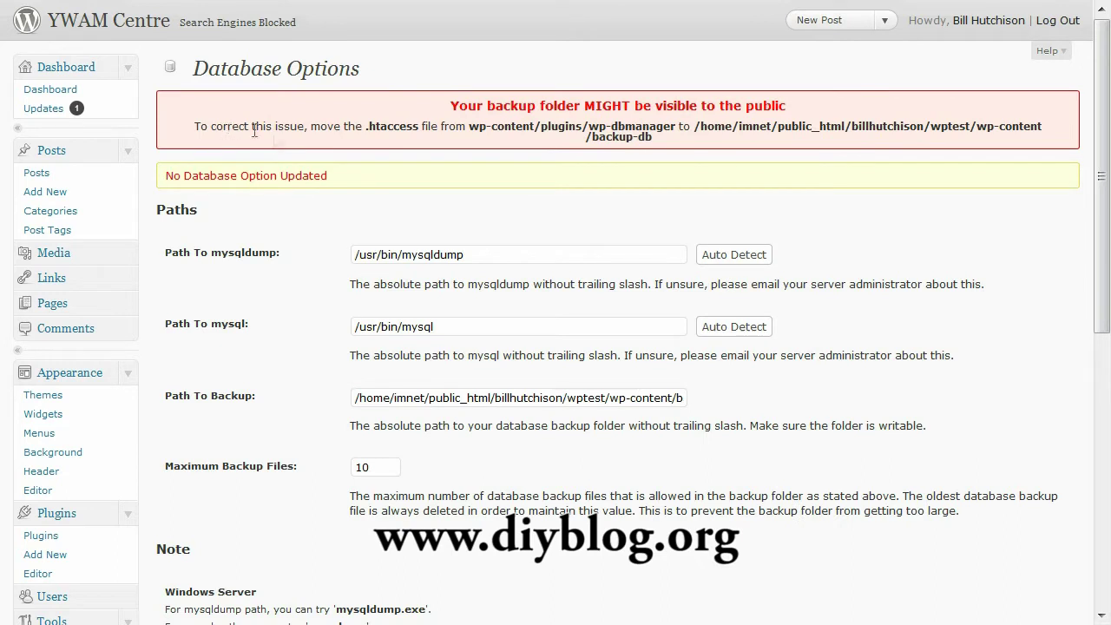
drag(364, 127, 419, 124)
key(alt+Tab)
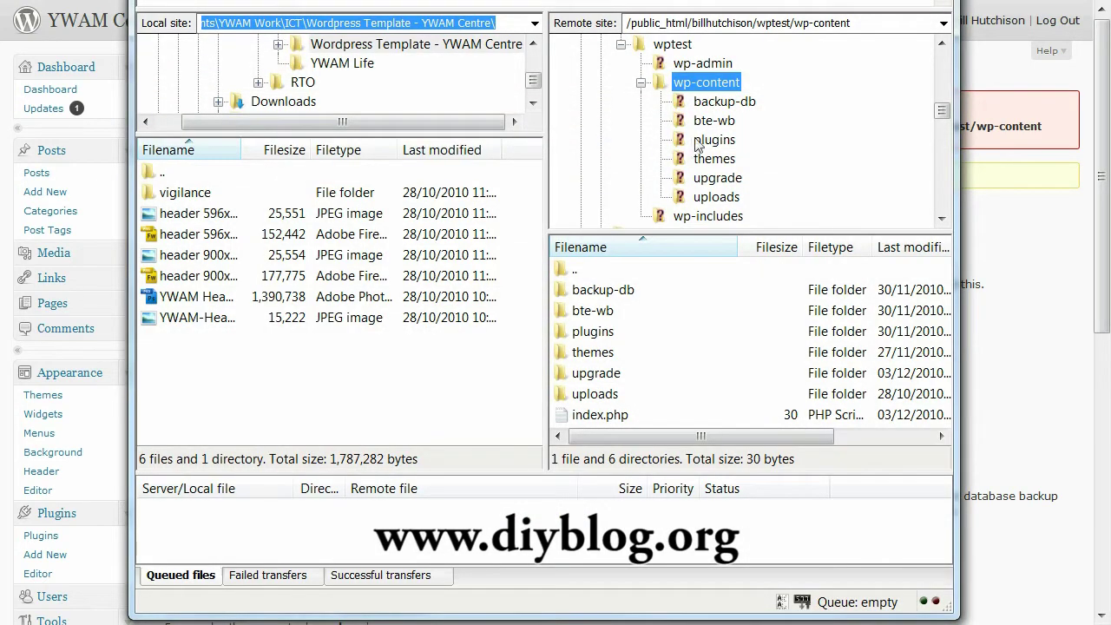
click(710, 140)
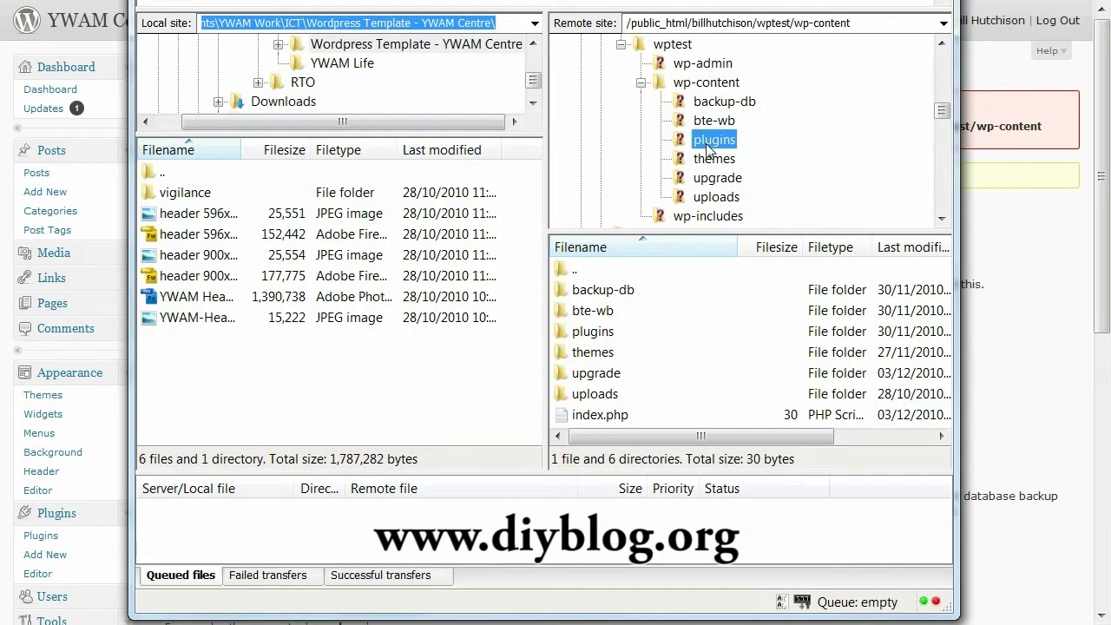
click(662, 140)
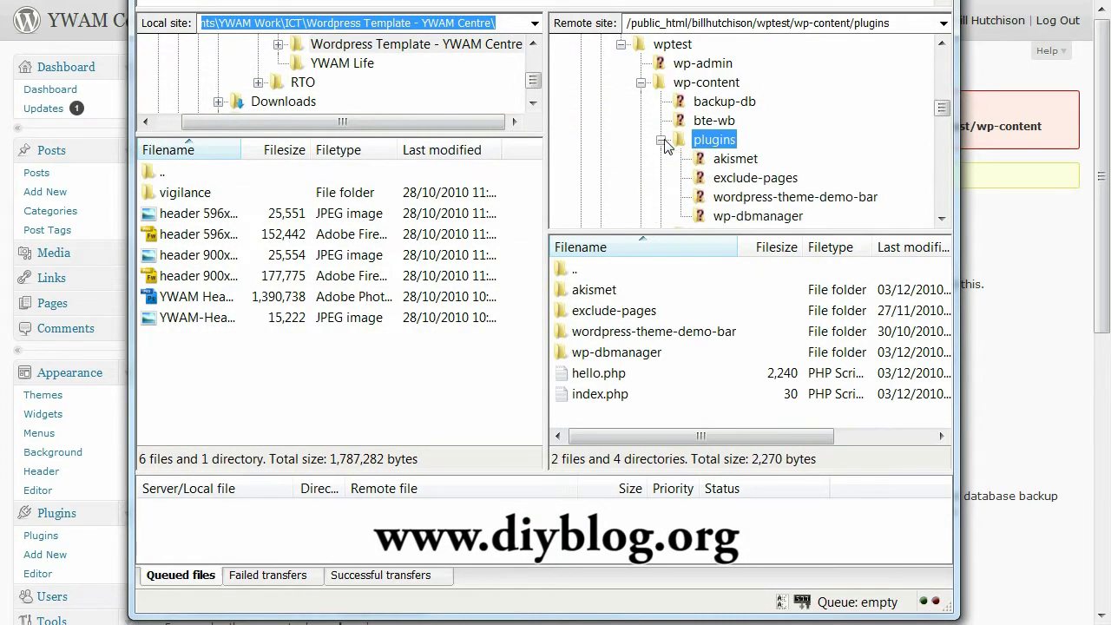
click(740, 217)
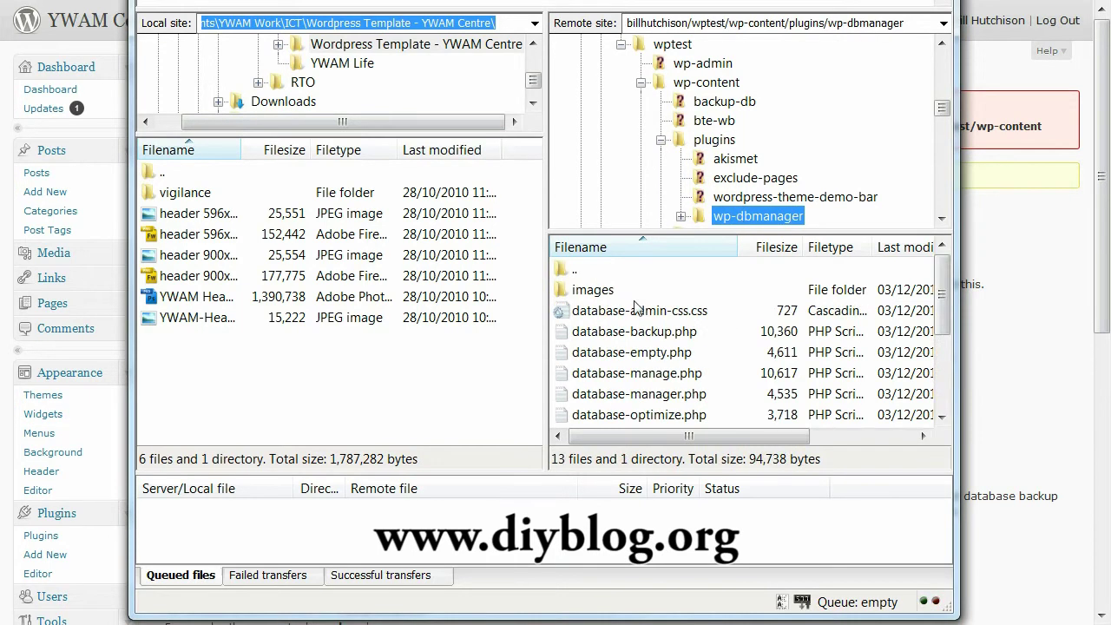
- Download htaccess.txt to the local folder and open the server's backup-db folder
scroll(920, 191, down, 1)
scroll(920, 191, up, 1)
drag(944, 293, 947, 365)
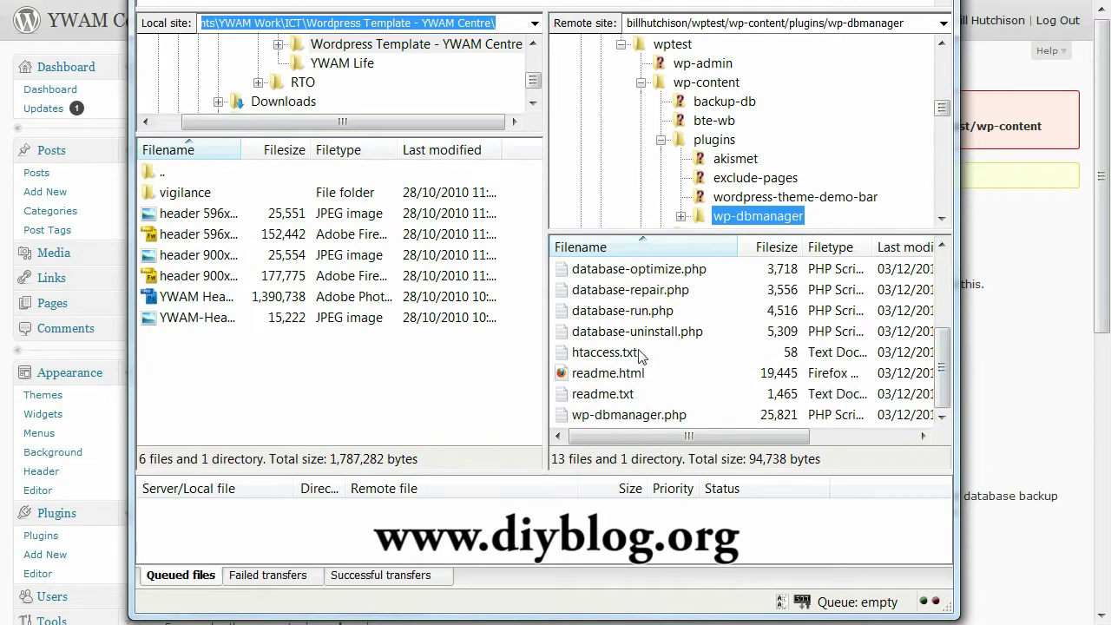
click(610, 352)
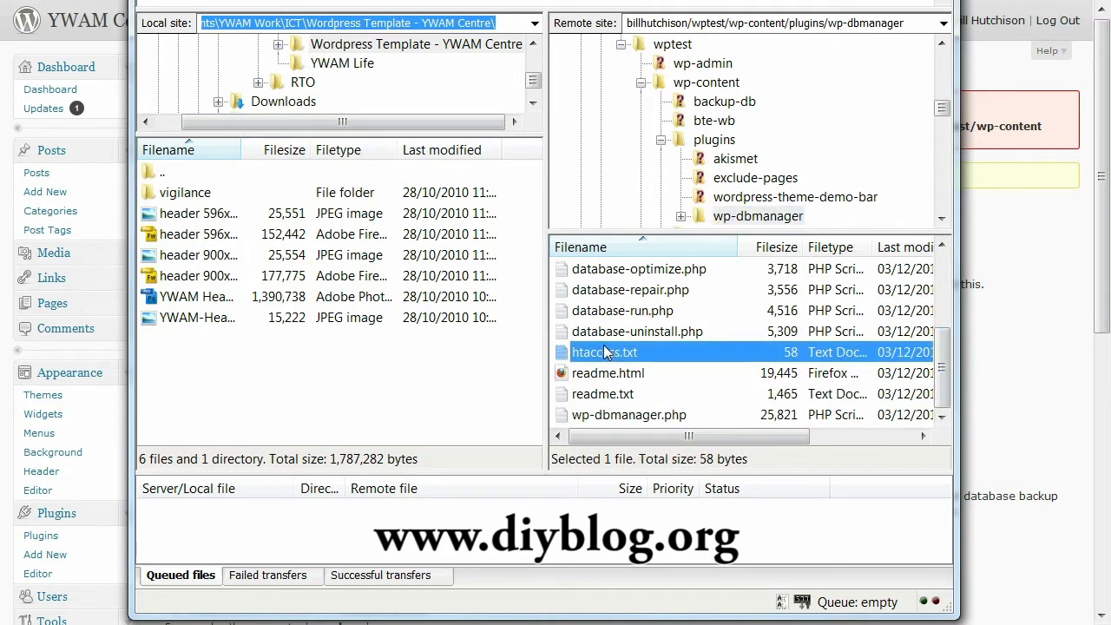
drag(607, 351, 391, 377)
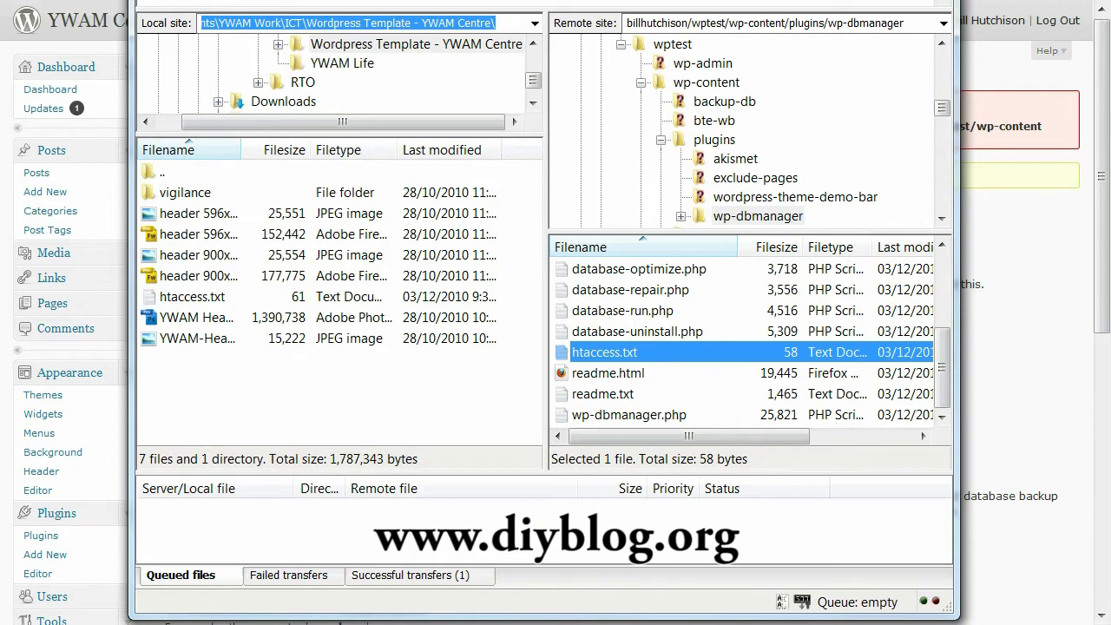
key(alt+Tab)
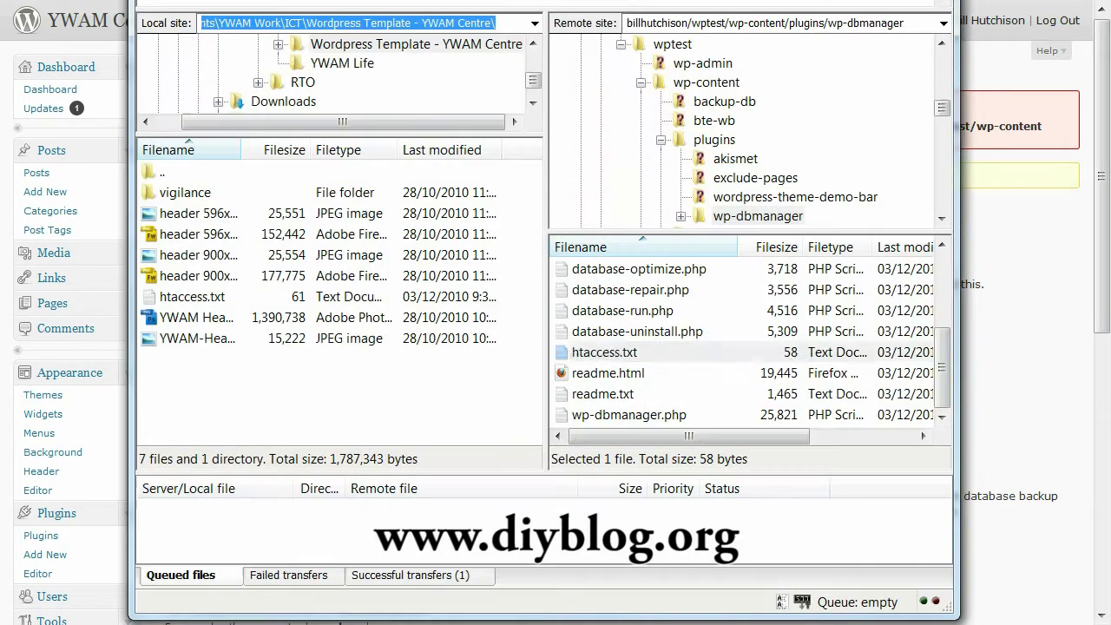
click(605, 351)
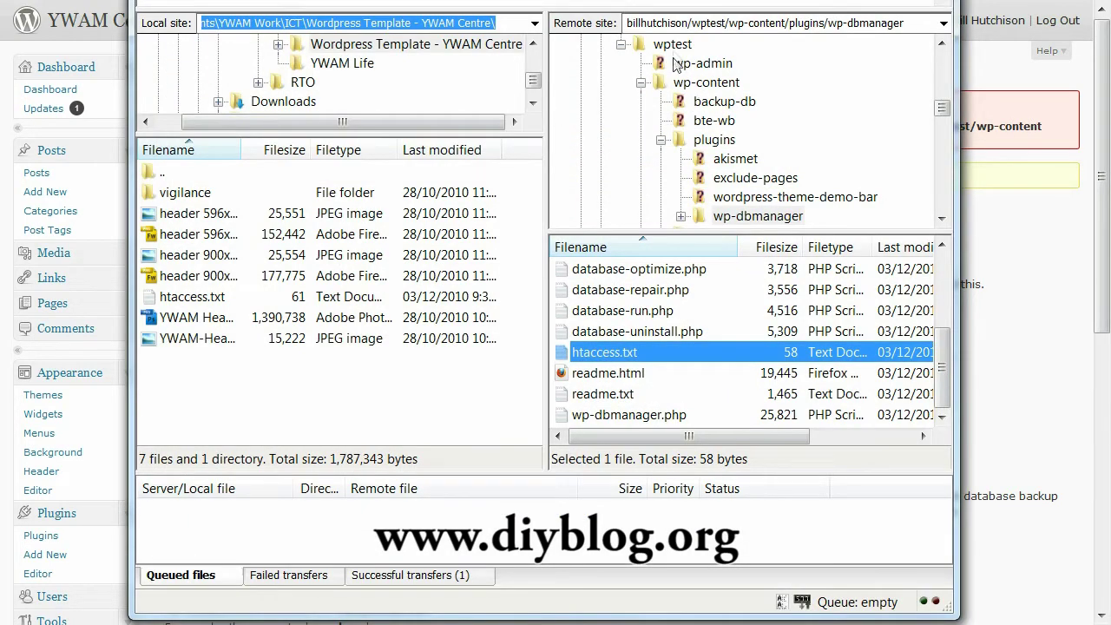
click(725, 102)
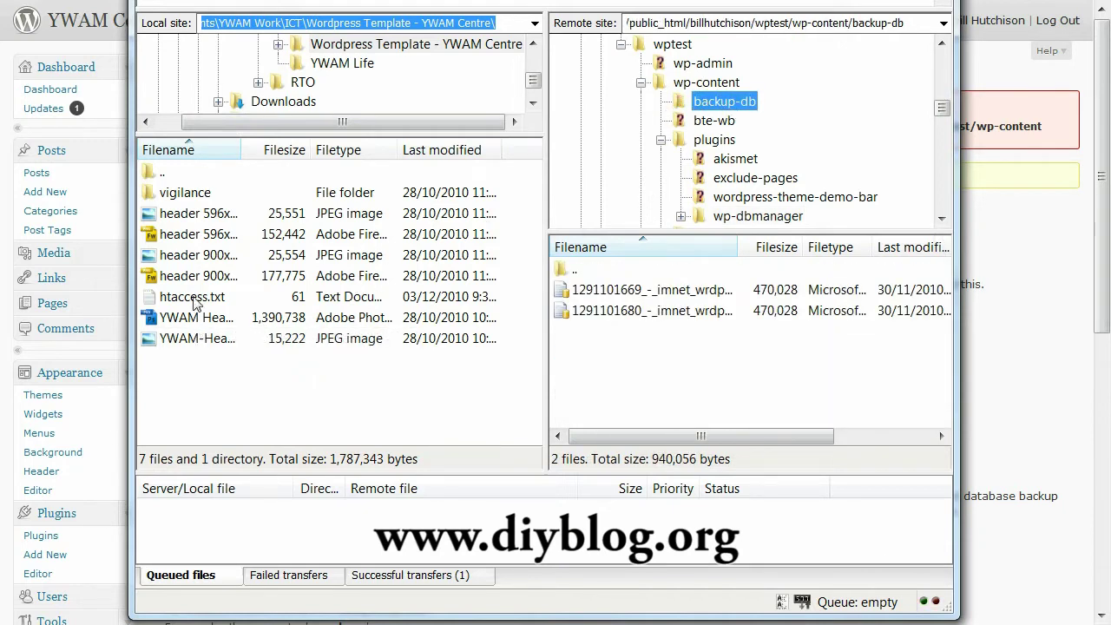
- Upload htaccess.txt from the local folder into the server's backup-db folder
drag(193, 299, 635, 384)
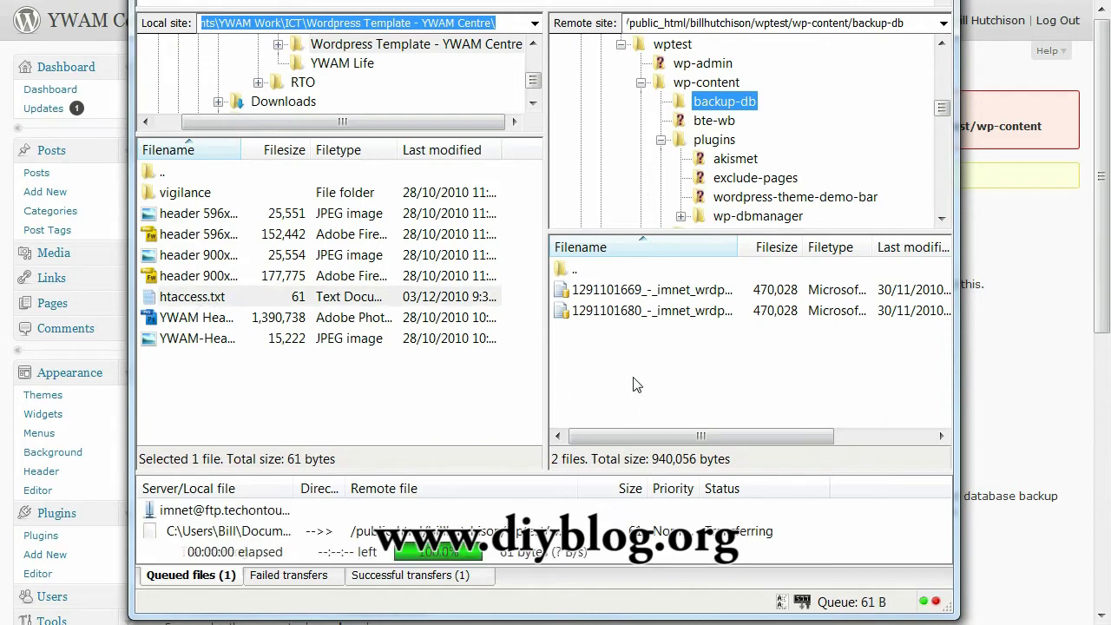
click(1035, 360)
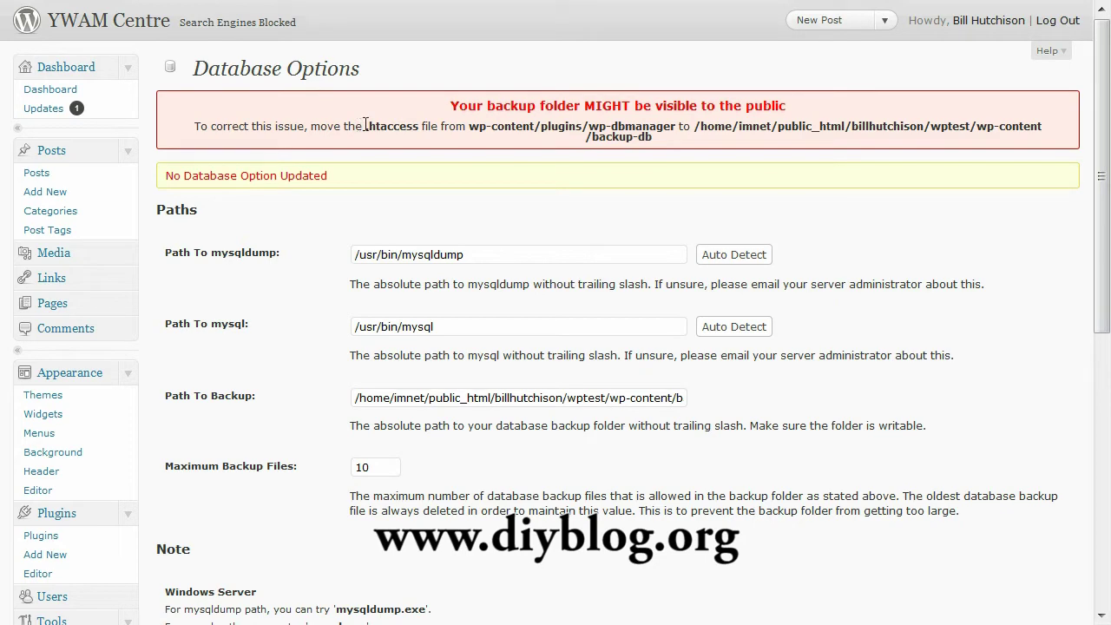
drag(364, 126, 422, 128)
key(alt+Tab)
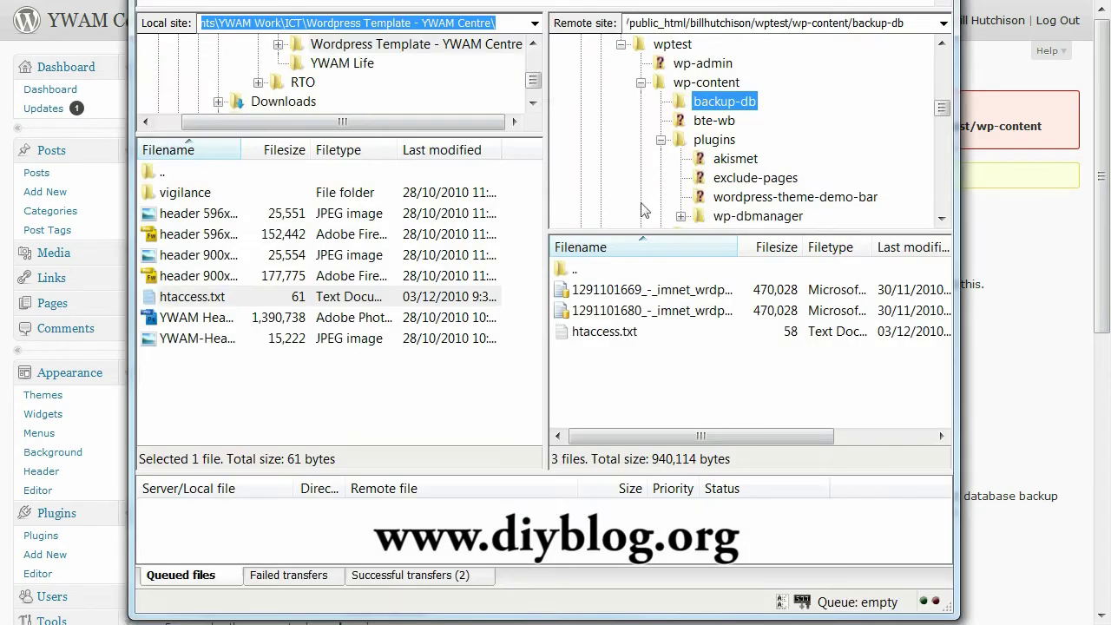
- Rename the uploaded htaccess.txt to .htaccess and return to the Database Options page
right_click(612, 337)
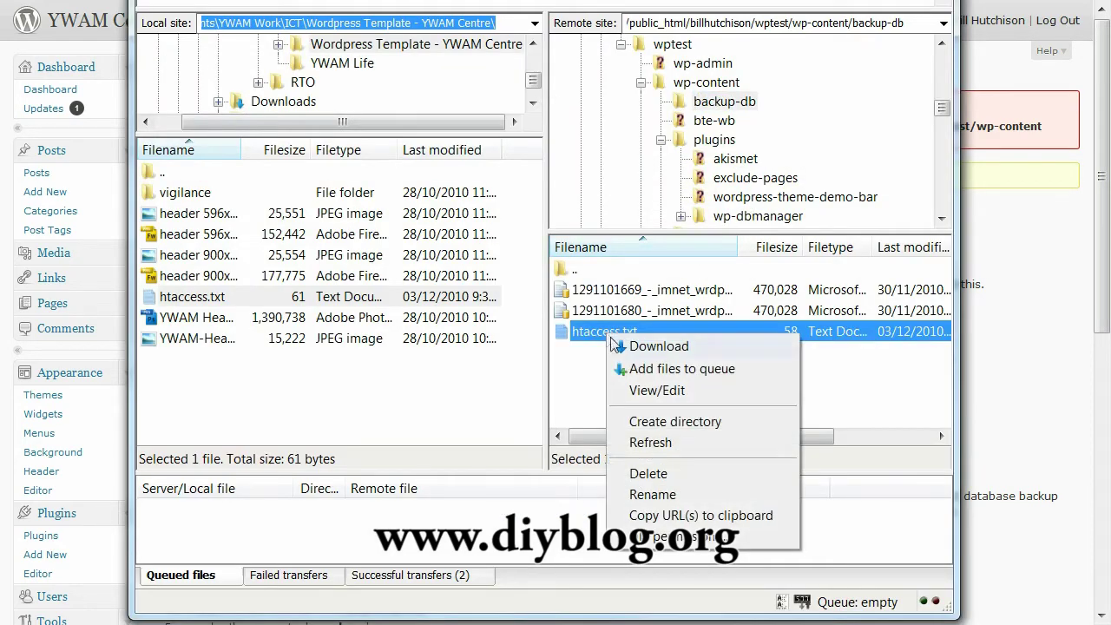
click(655, 494)
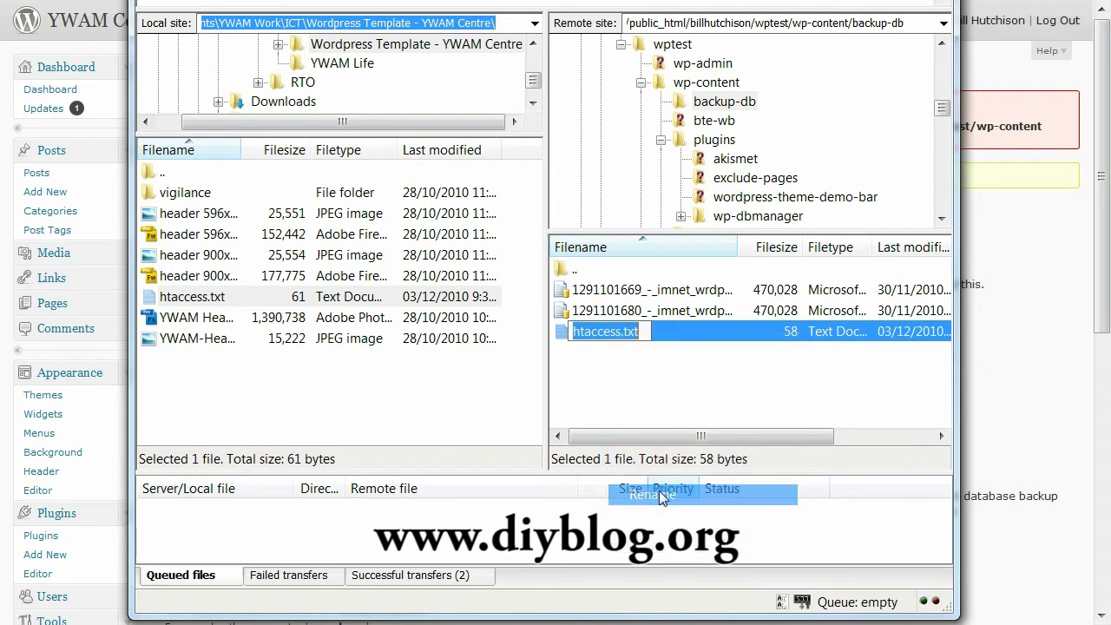
key(End)
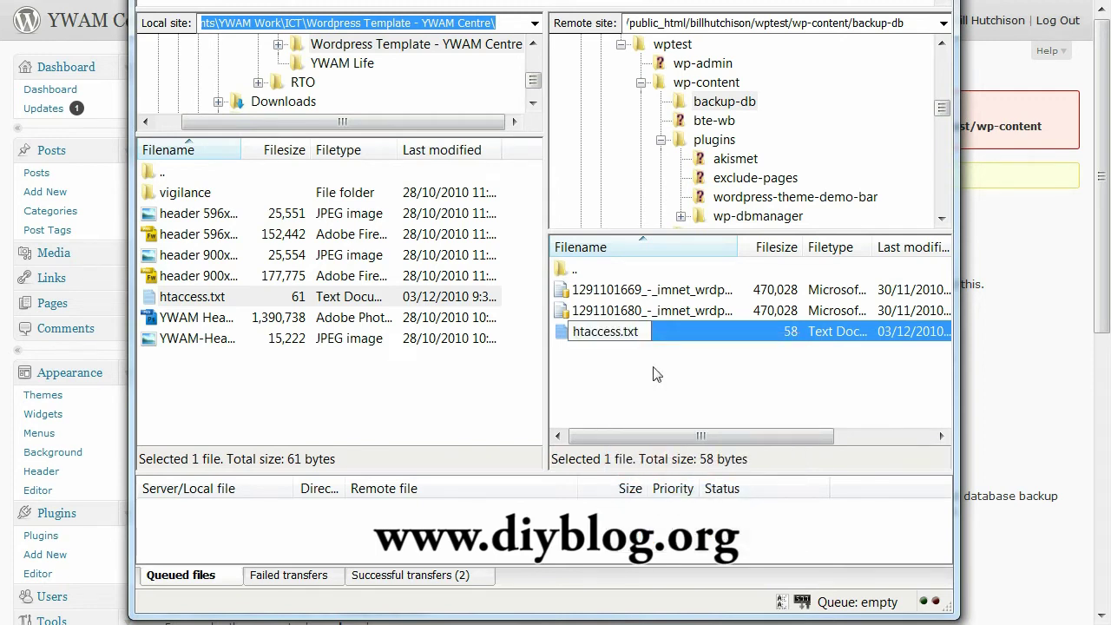
key(BackSpace)
key(BackSpace)
key(BackSpace)
key(BackSpace)
text(.)
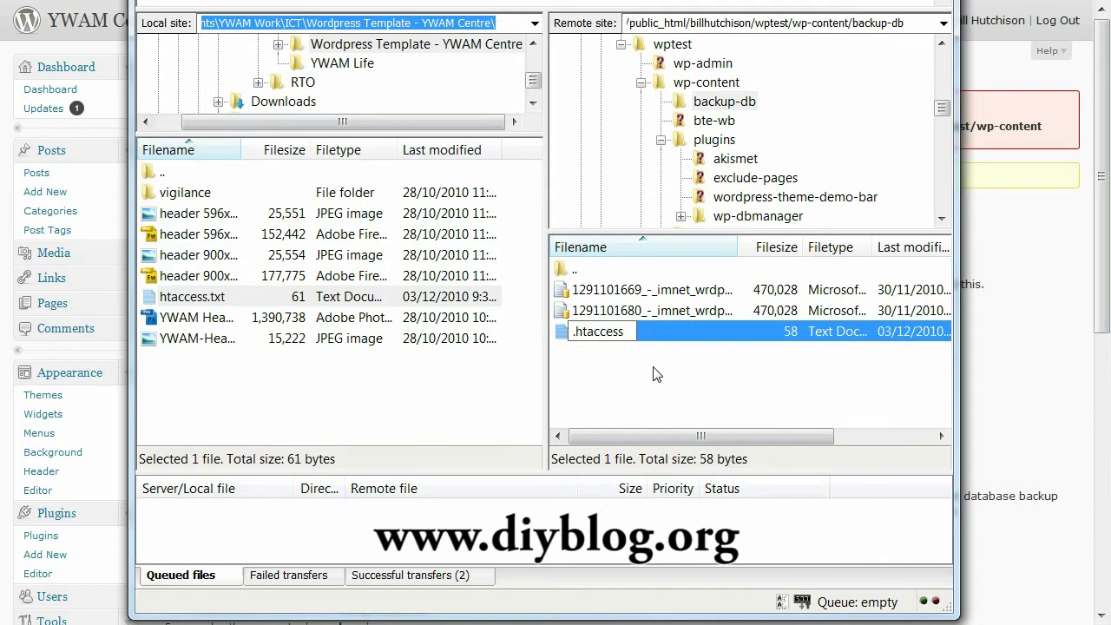
key(Return)
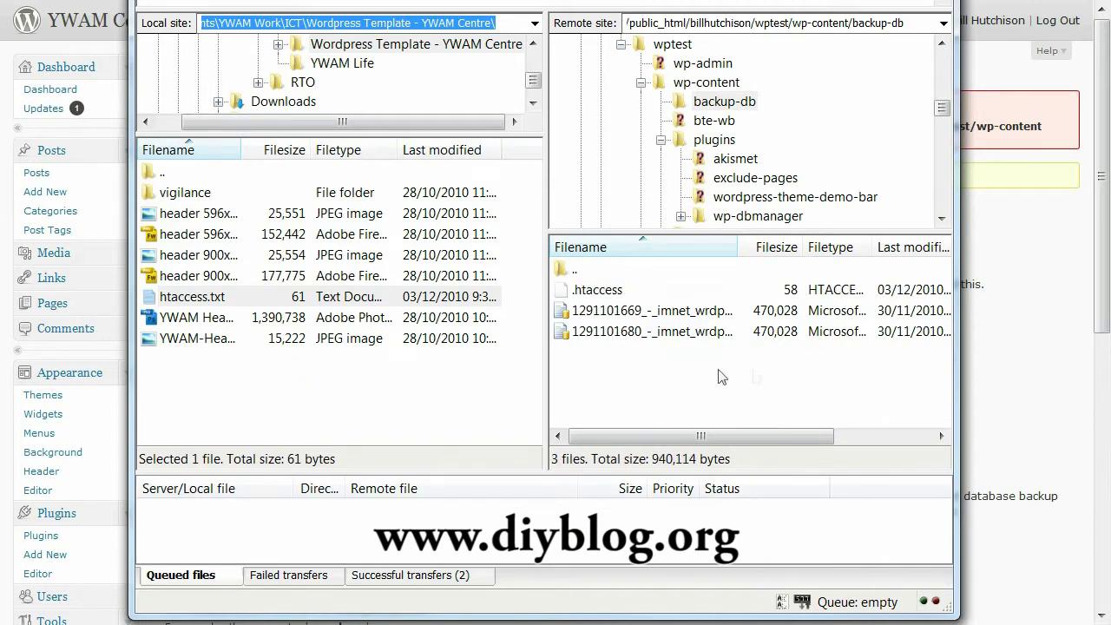
click(1056, 377)
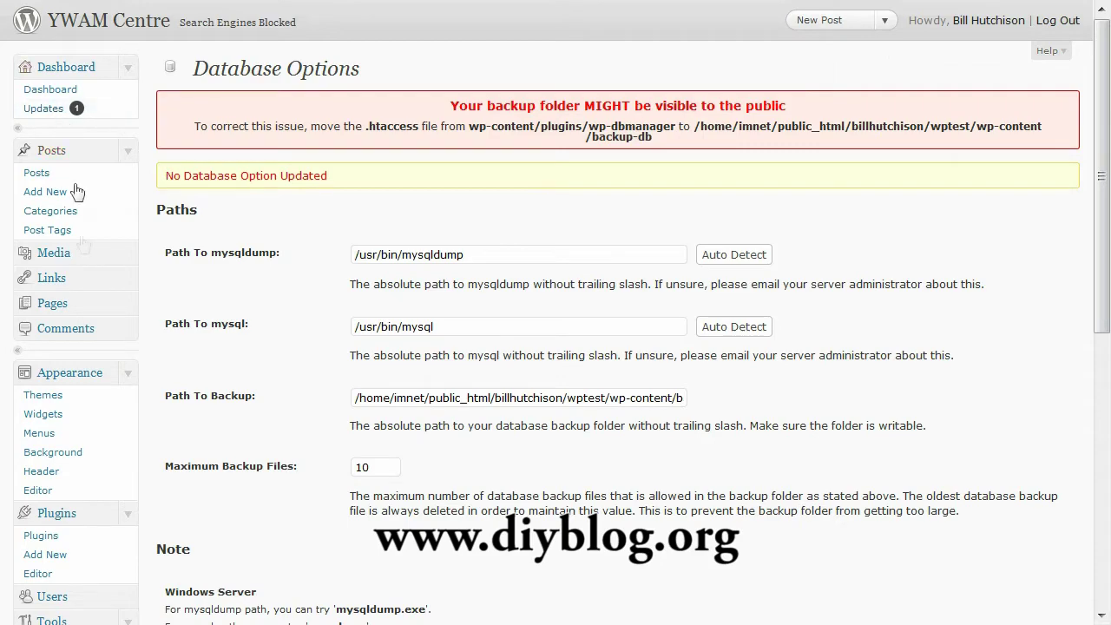
- Scroll through DB Options to check the weekly automatic backup schedule
scroll(300, 348, down, 6)
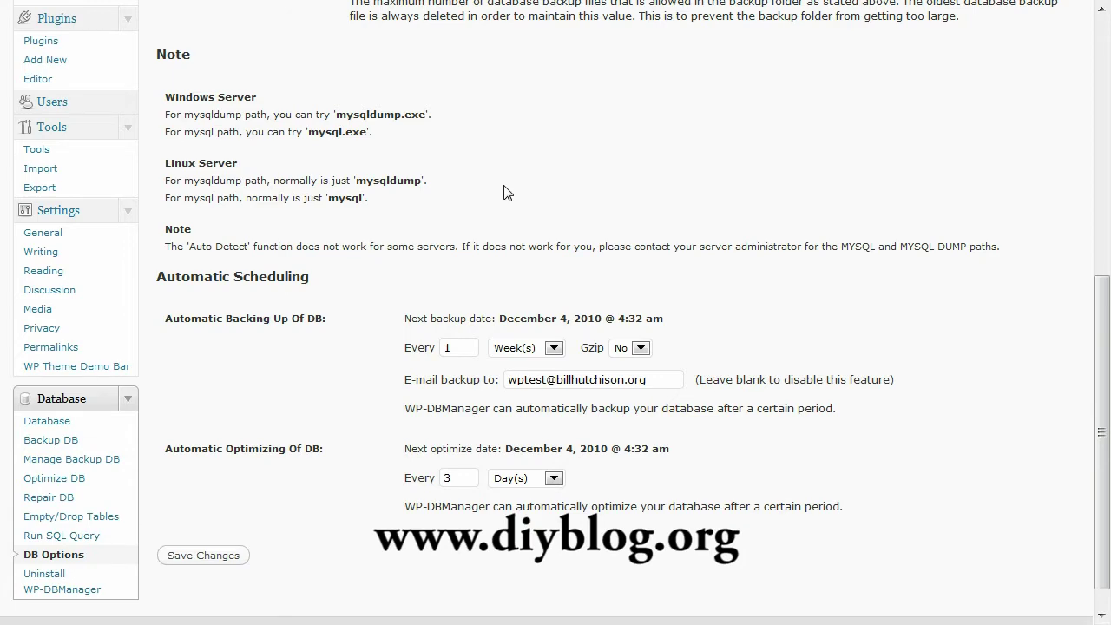
scroll(508, 191, up, 5)
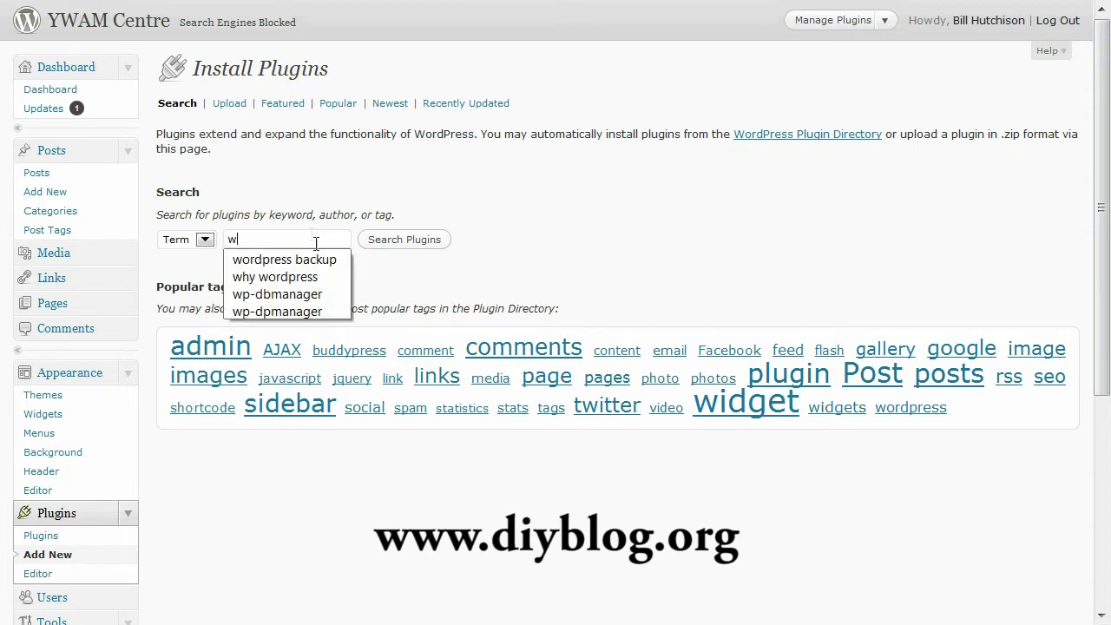
- Search for 'wordpress backup', install and activate Wordpress Backup 1.6.6, and open its settings
click(323, 257)
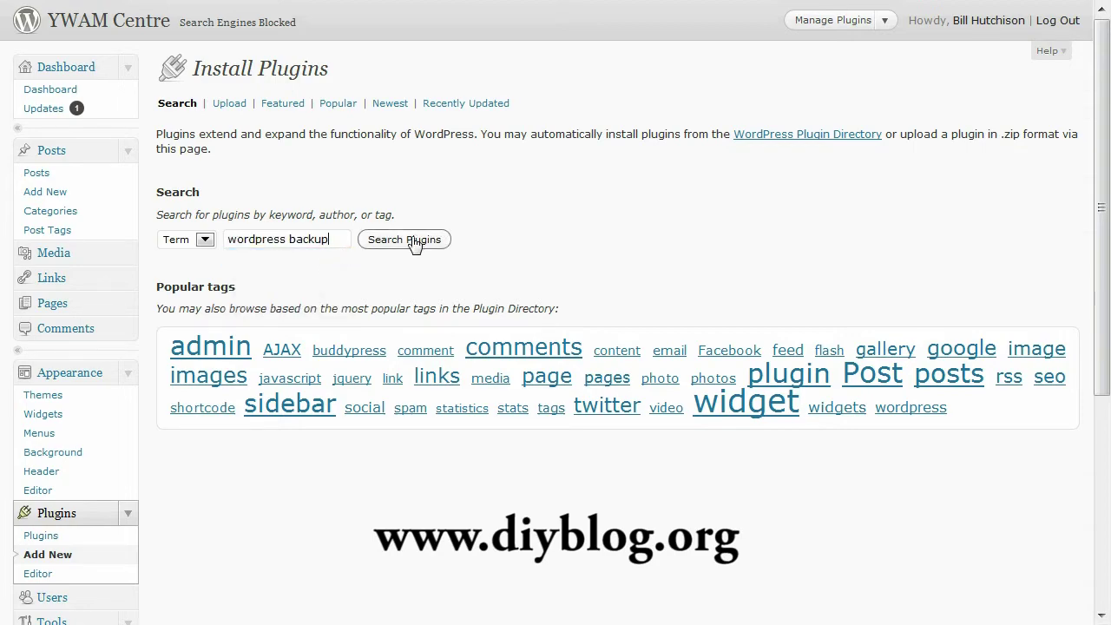
click(412, 245)
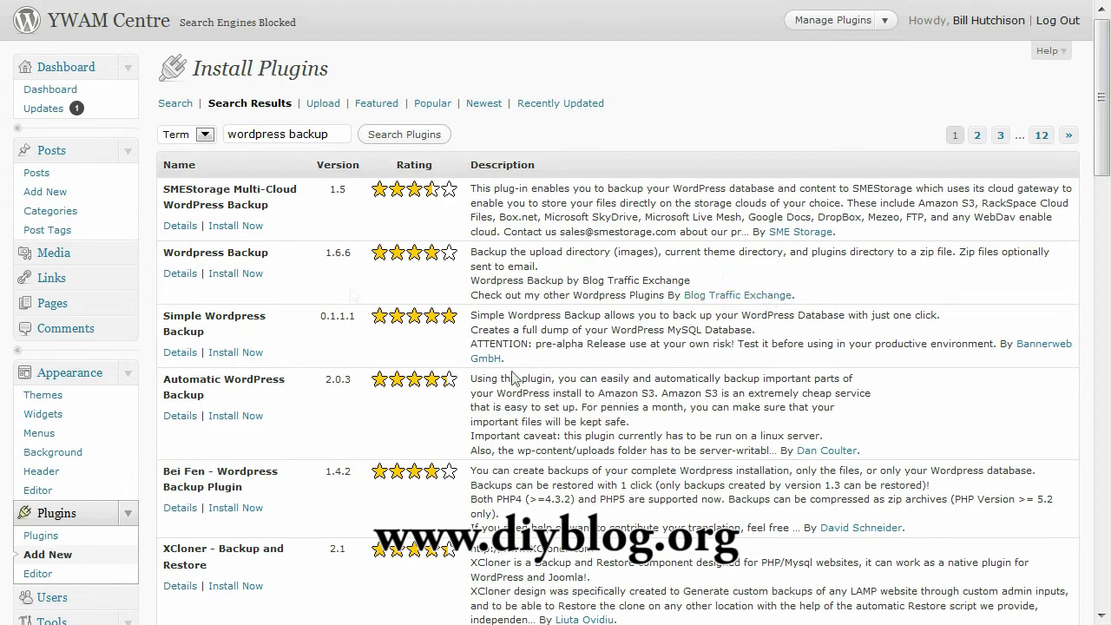
click(259, 274)
click(525, 289)
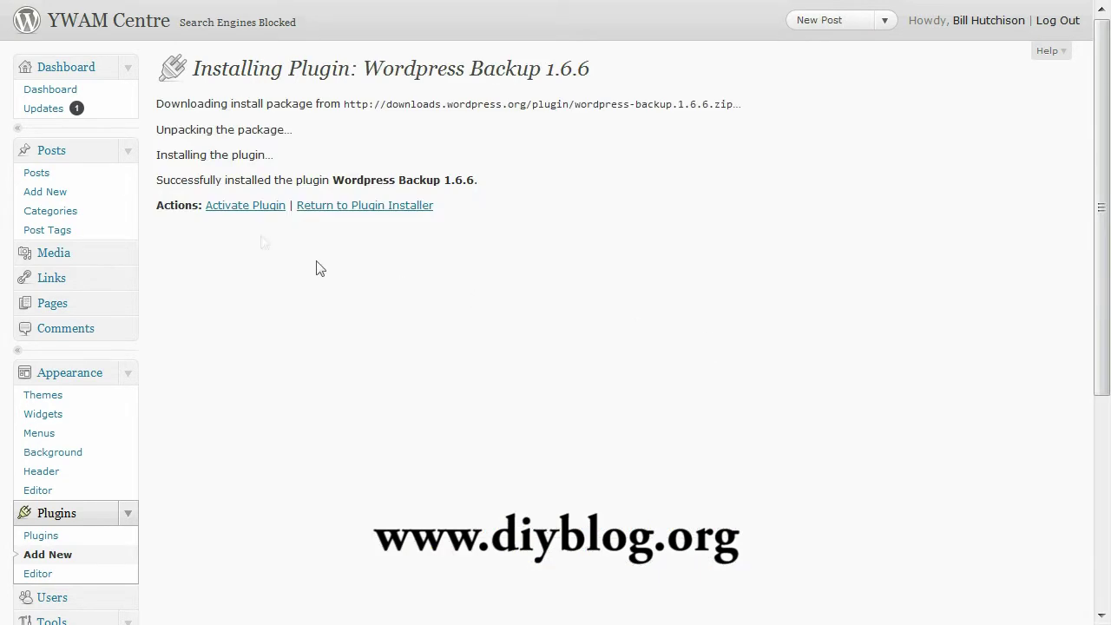
click(235, 211)
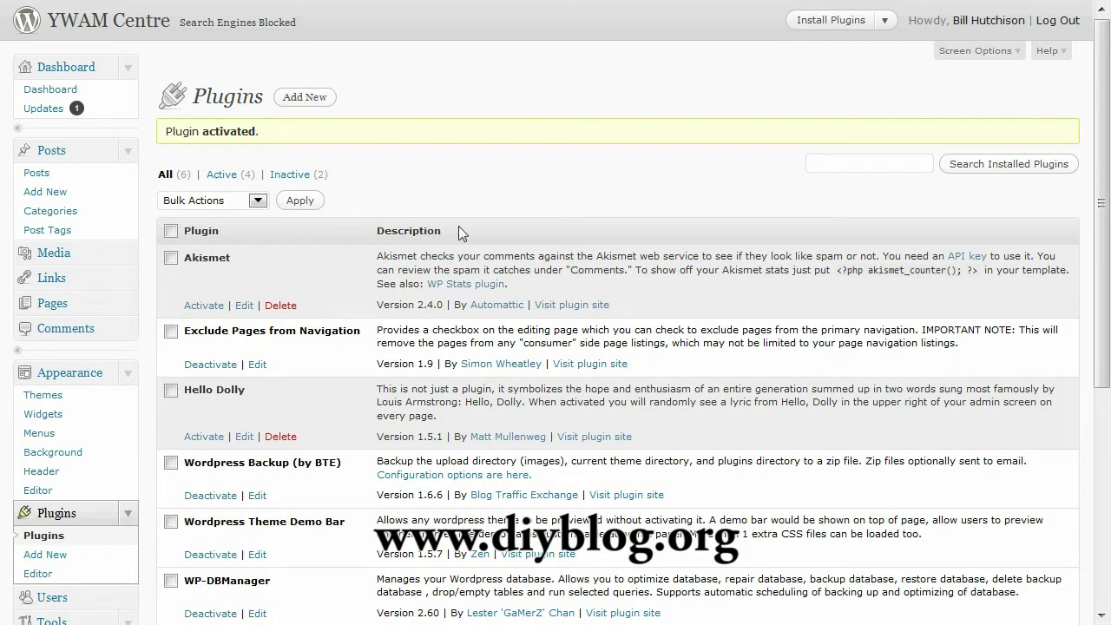
scroll(150, 371, down, 3)
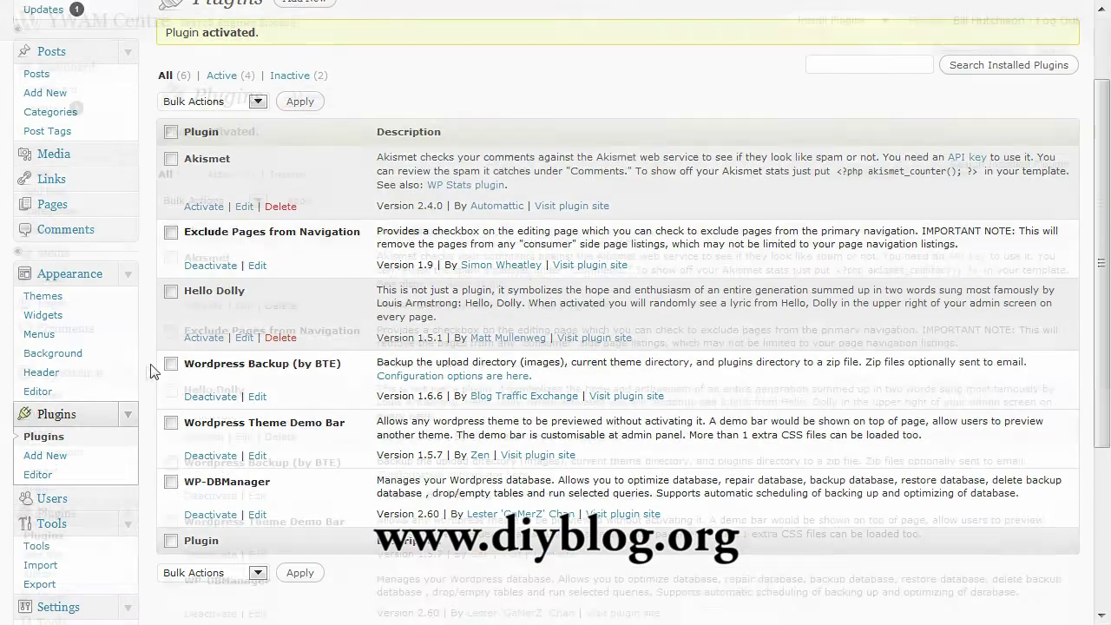
scroll(150, 372, down, 5)
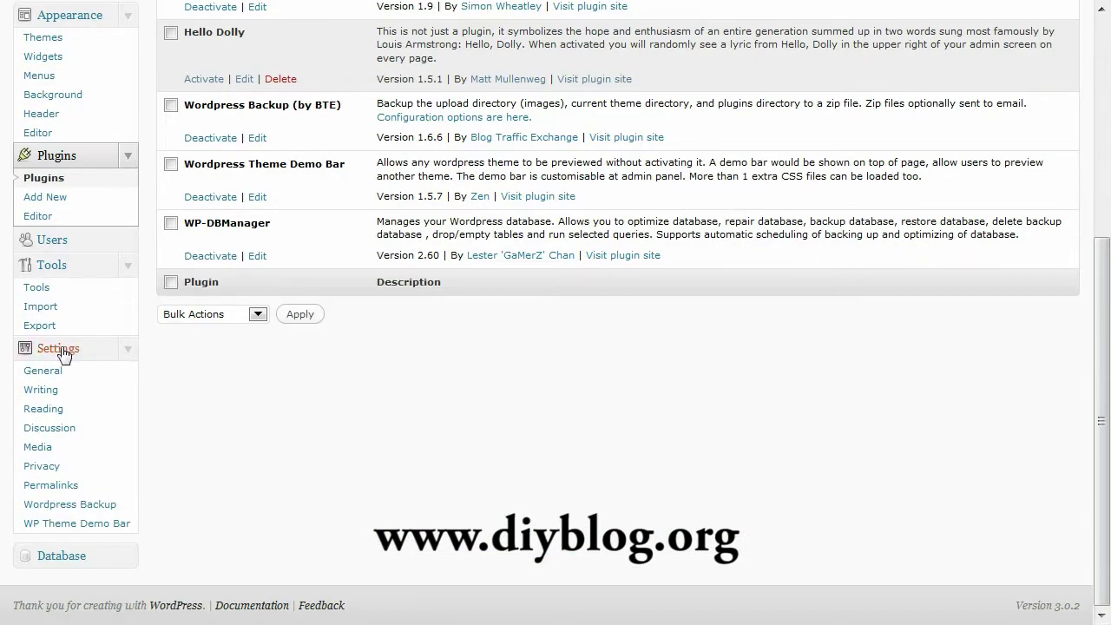
click(82, 515)
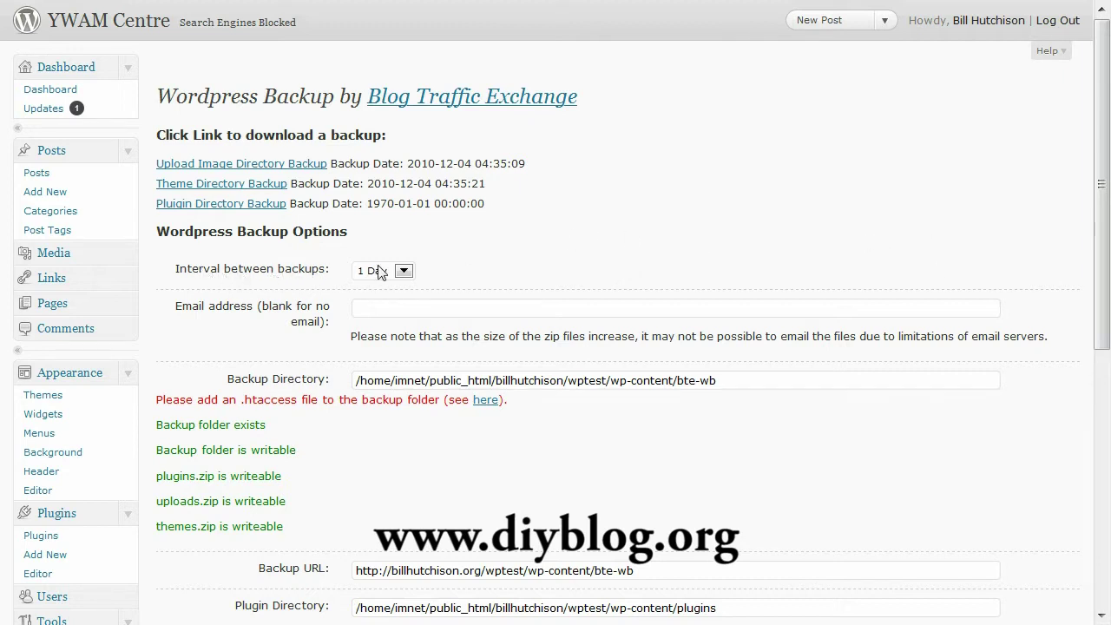
- Set the backup interval to 1 Week and enter the backup e-mail address
click(405, 272)
click(393, 318)
click(575, 254)
click(373, 306)
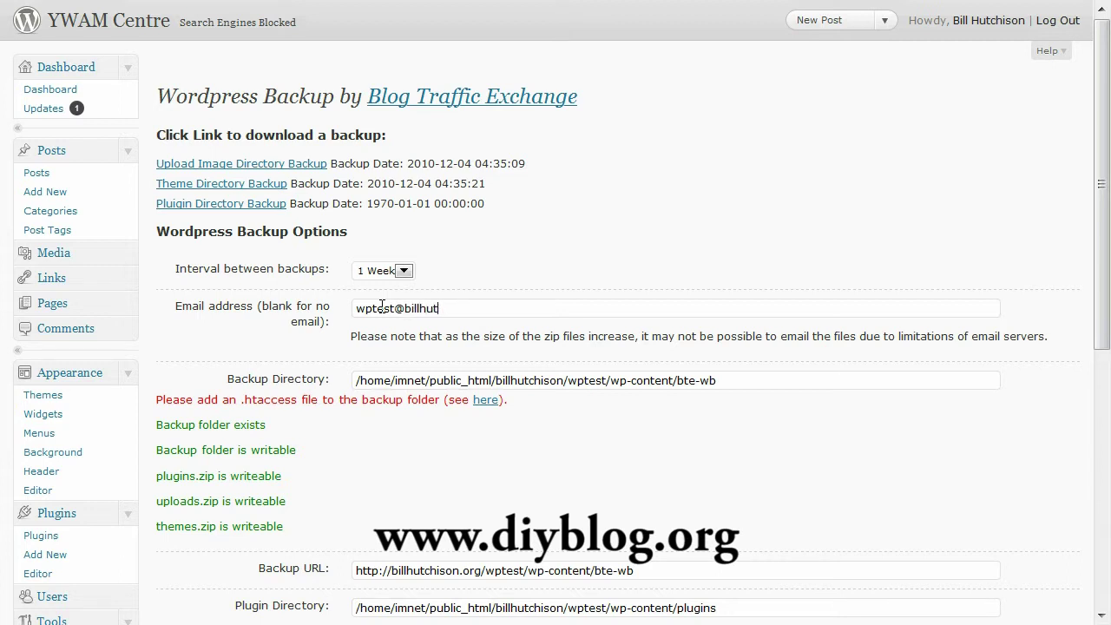
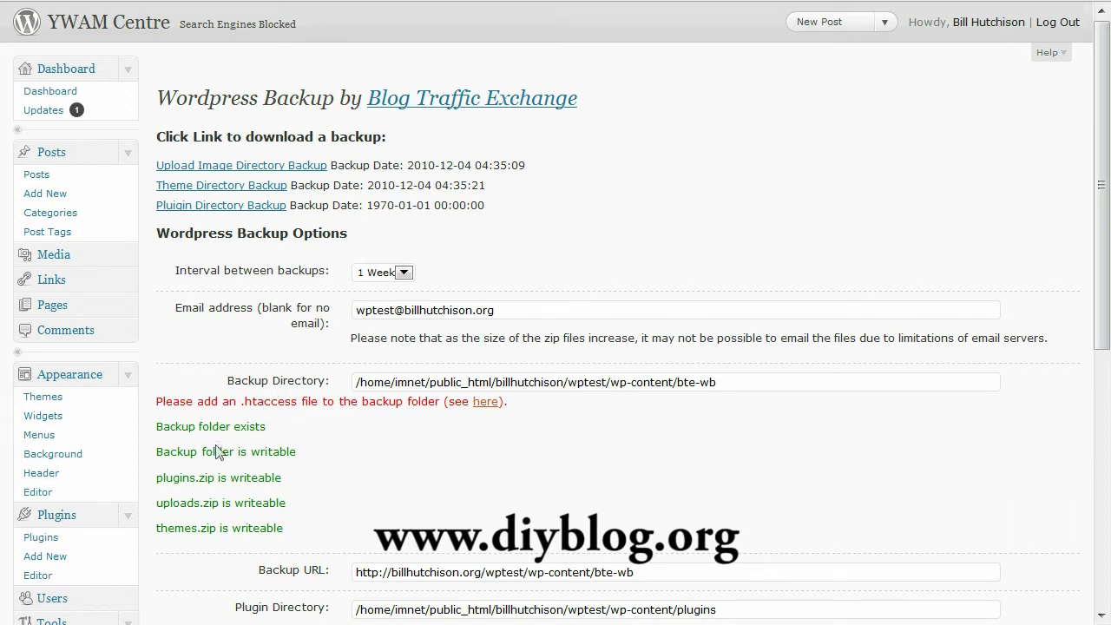
- Save the Wordpress Backup options and review the saved e-mail address and backup directory
drag(287, 531, 156, 424)
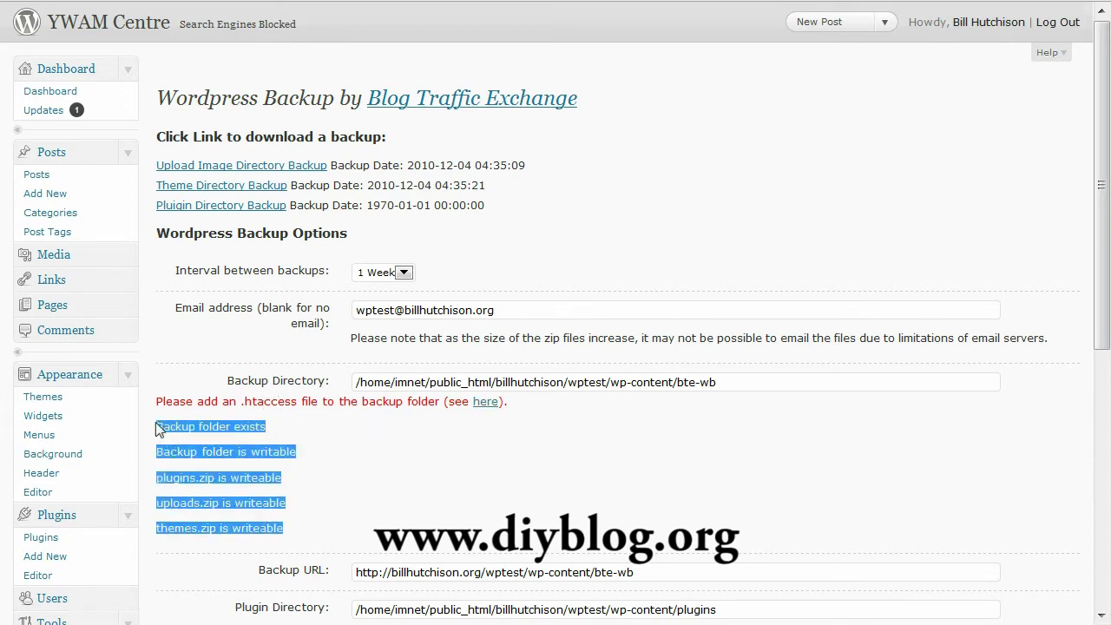
click(508, 450)
scroll(802, 480, down, 2)
click(801, 473)
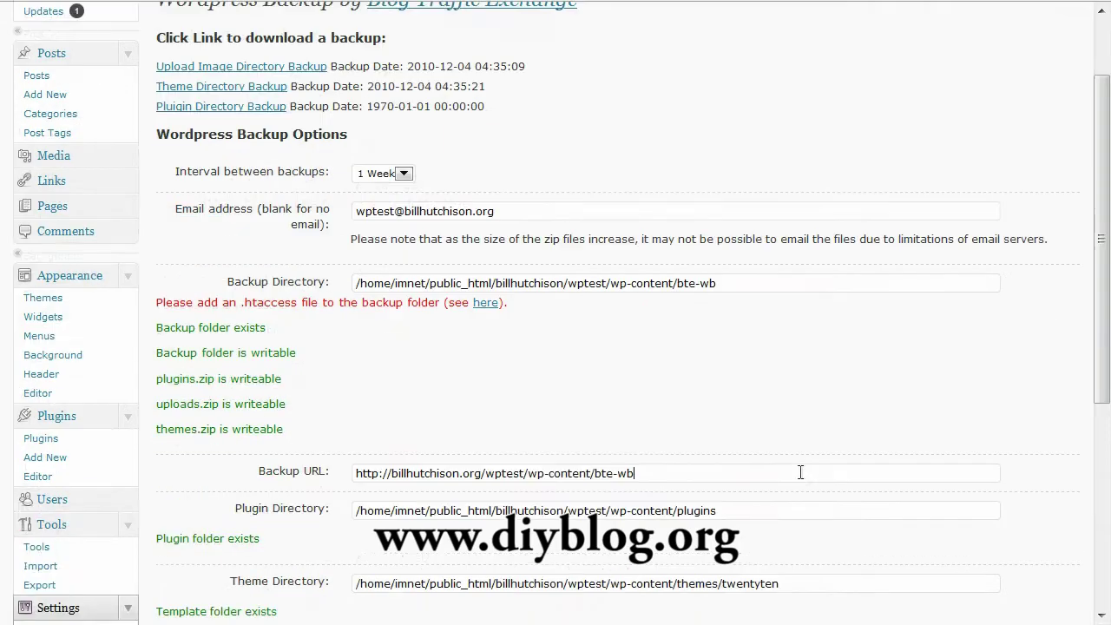
scroll(801, 472, down, 3)
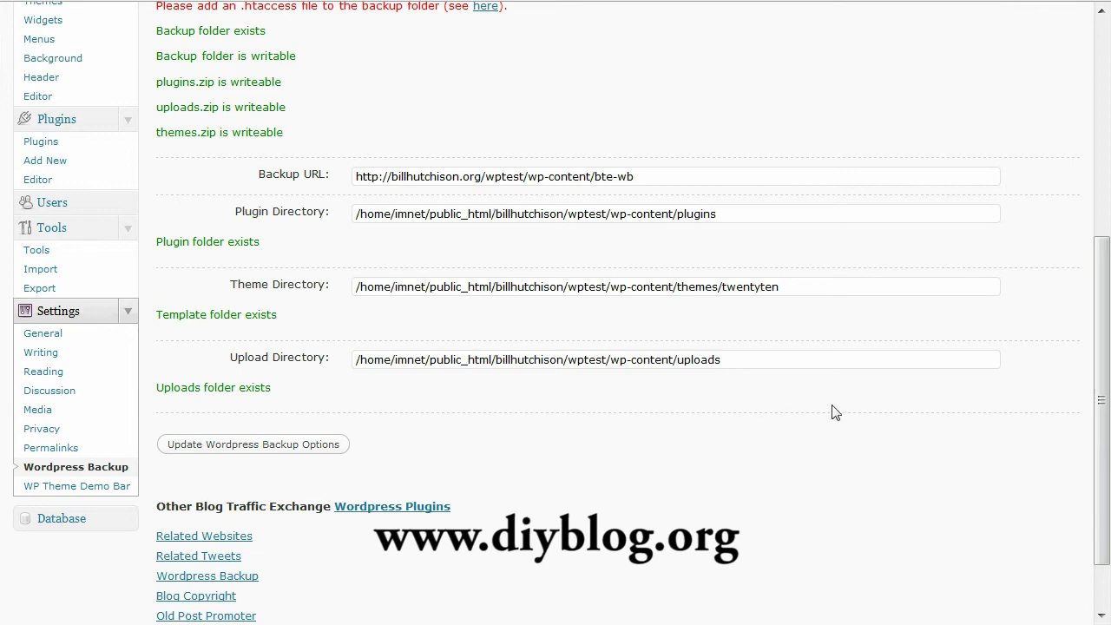
scroll(834, 412, down, 1)
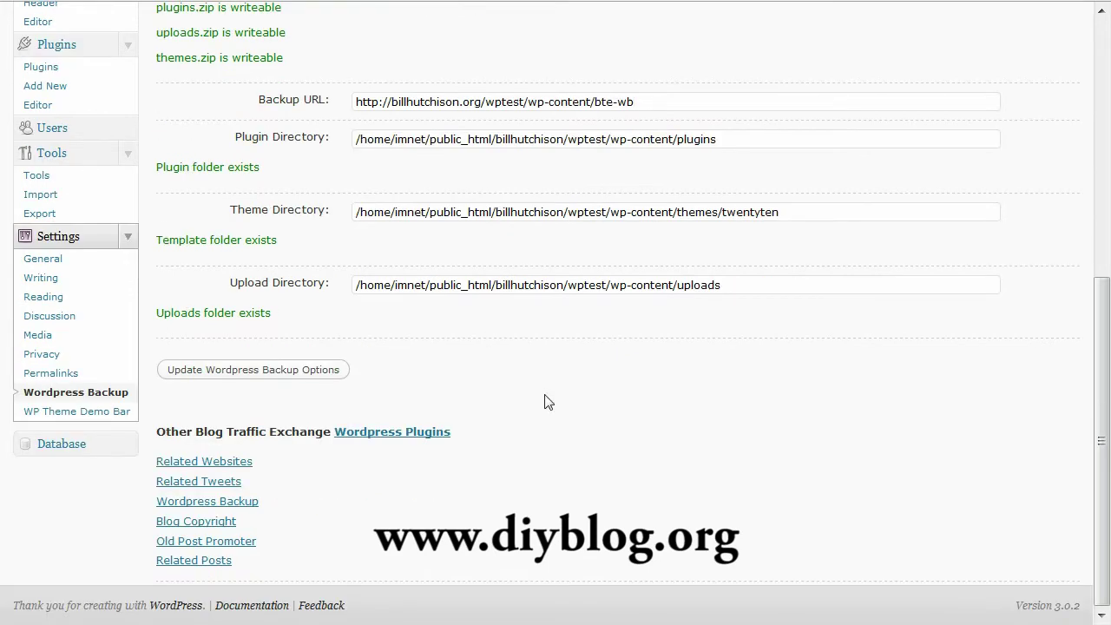
click(255, 371)
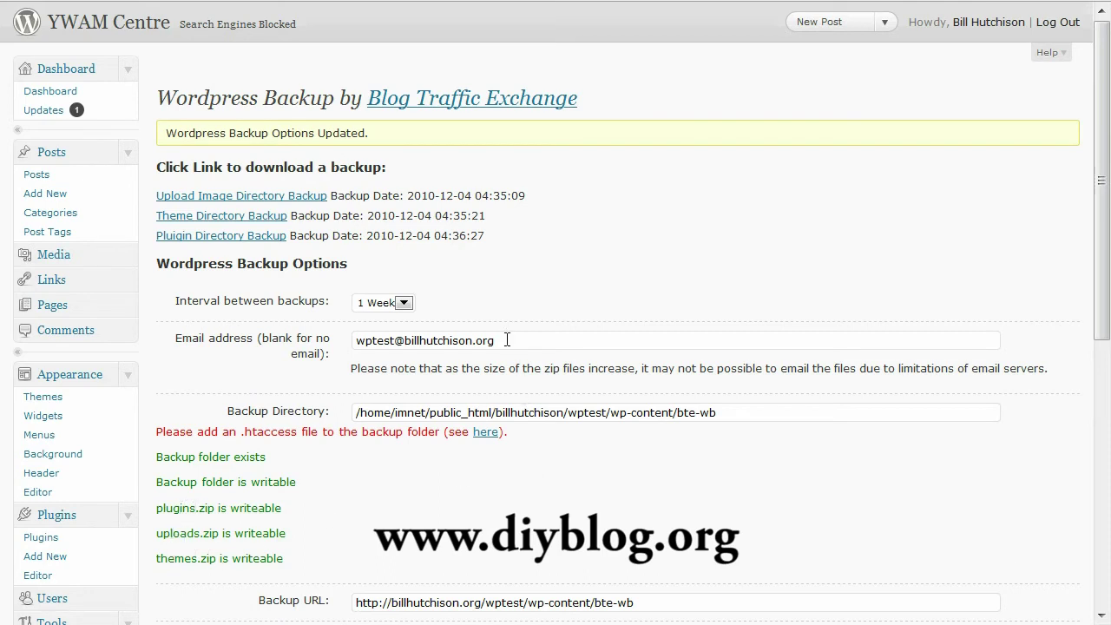
drag(507, 341, 346, 333)
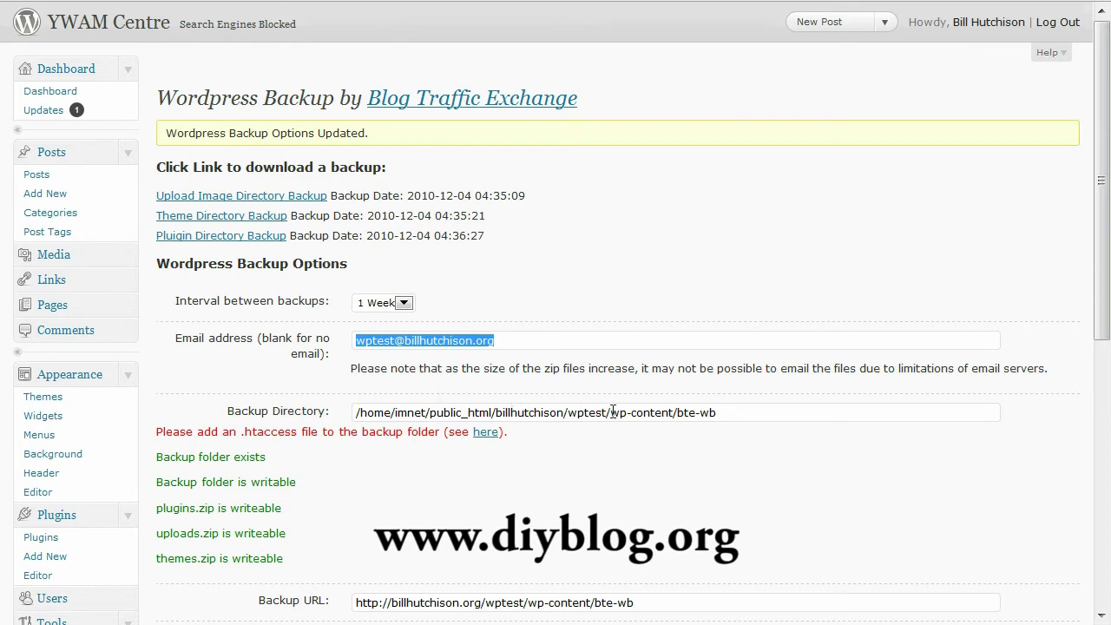
drag(723, 413, 376, 408)
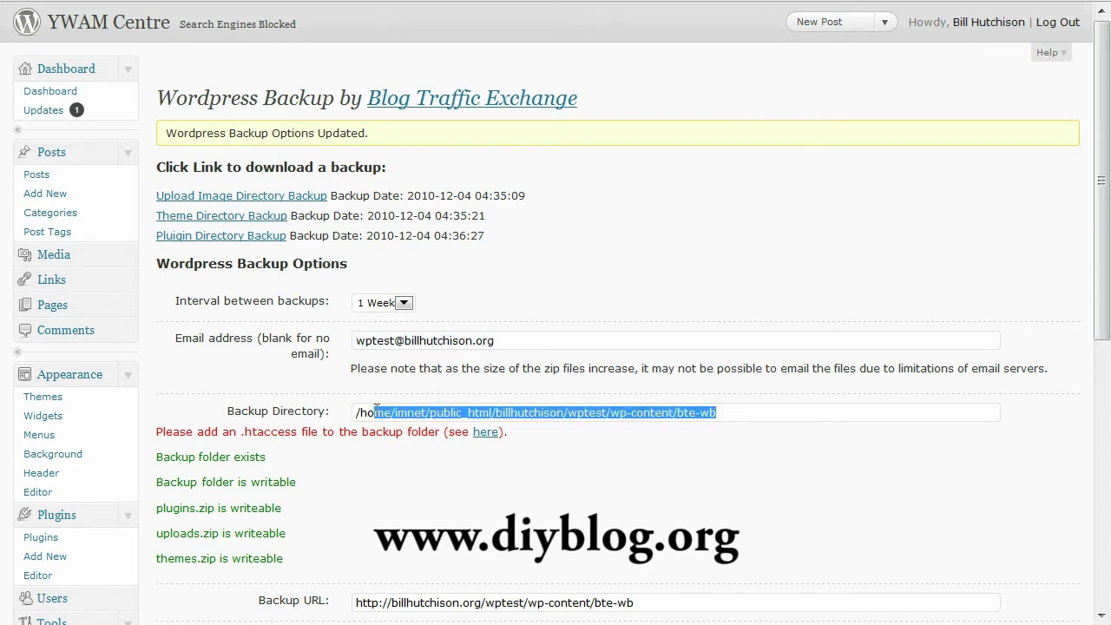
click(324, 2)
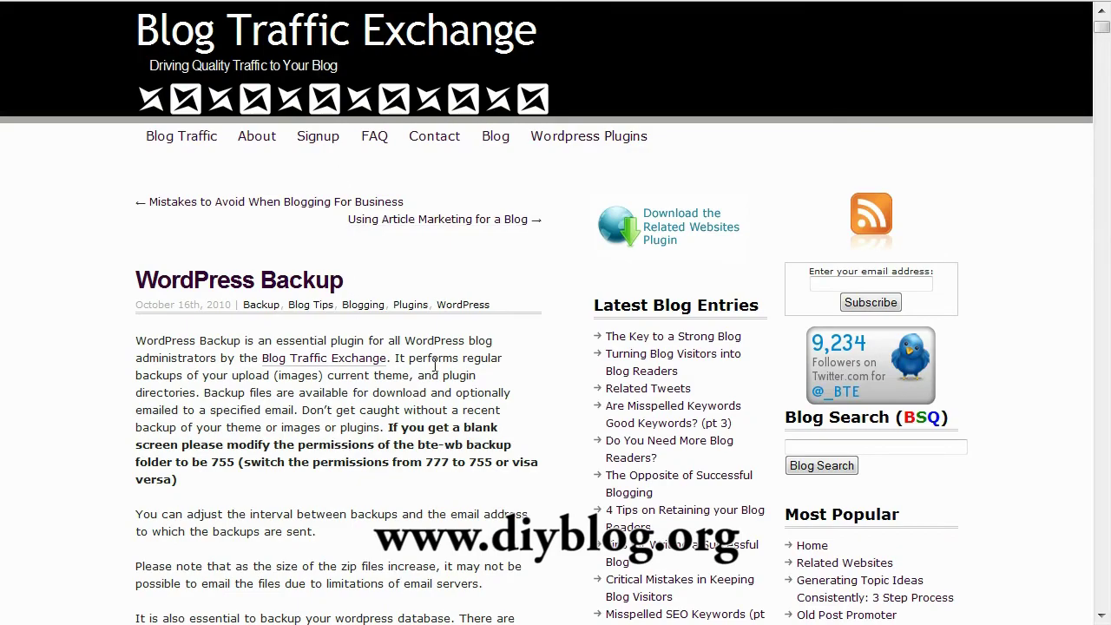
- Select and copy the sample <Files> .htaccess code block from the Installation section
scroll(435, 364, down, 3)
scroll(435, 364, down, 7)
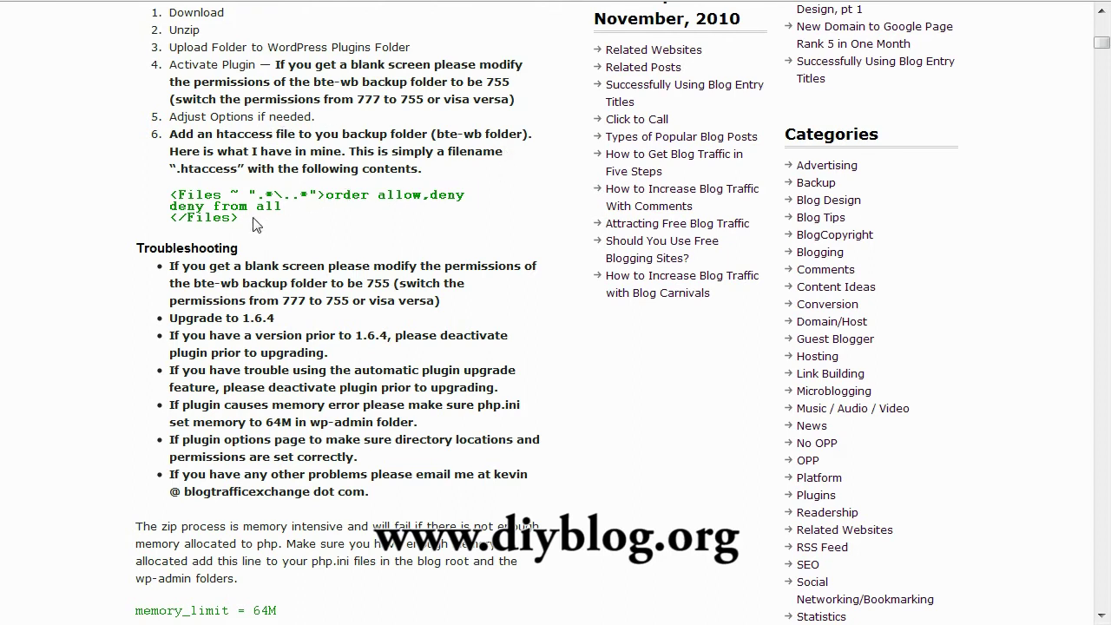
drag(173, 206, 162, 206)
key(ctrl+c)
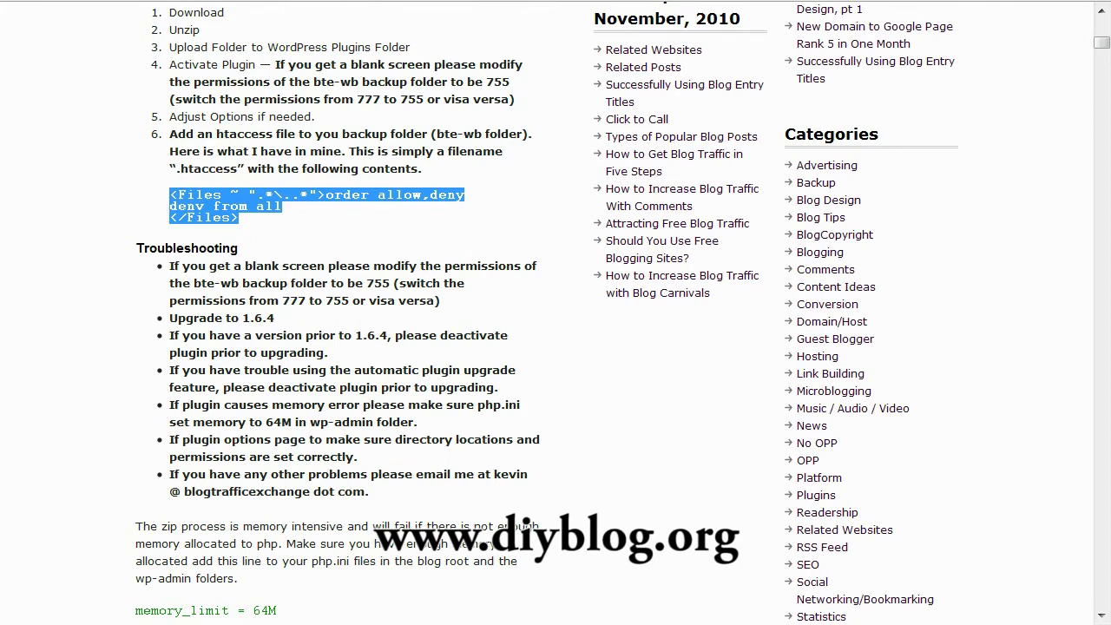
key(alt+Tab)
- Open the server's bte-wb folder and upload htaccess.txt into it
click(707, 123)
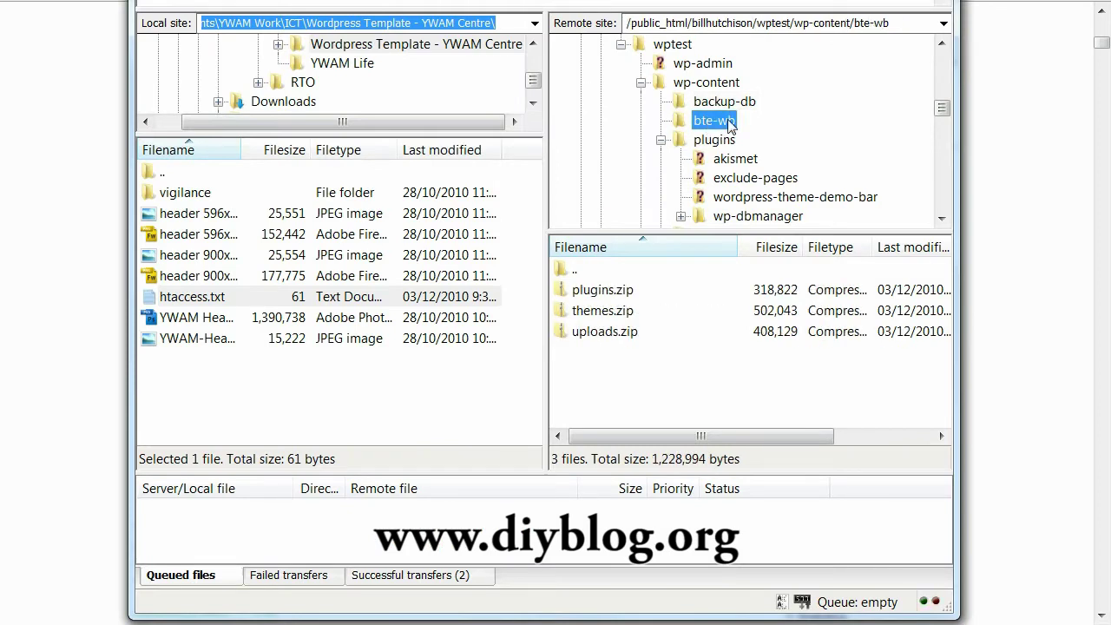
right_click(594, 370)
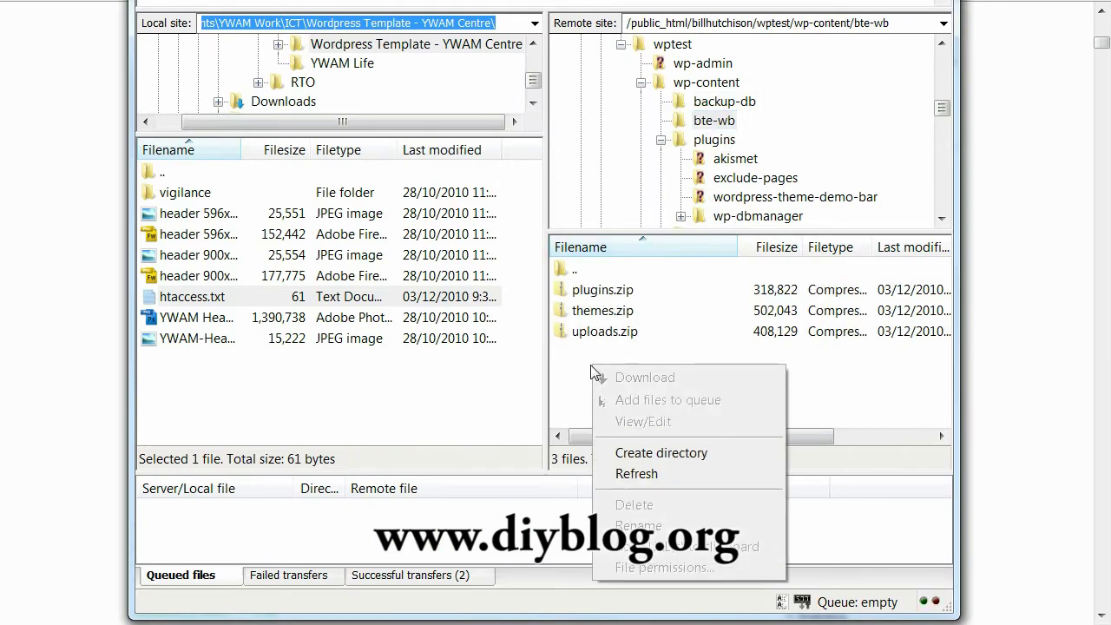
click(577, 374)
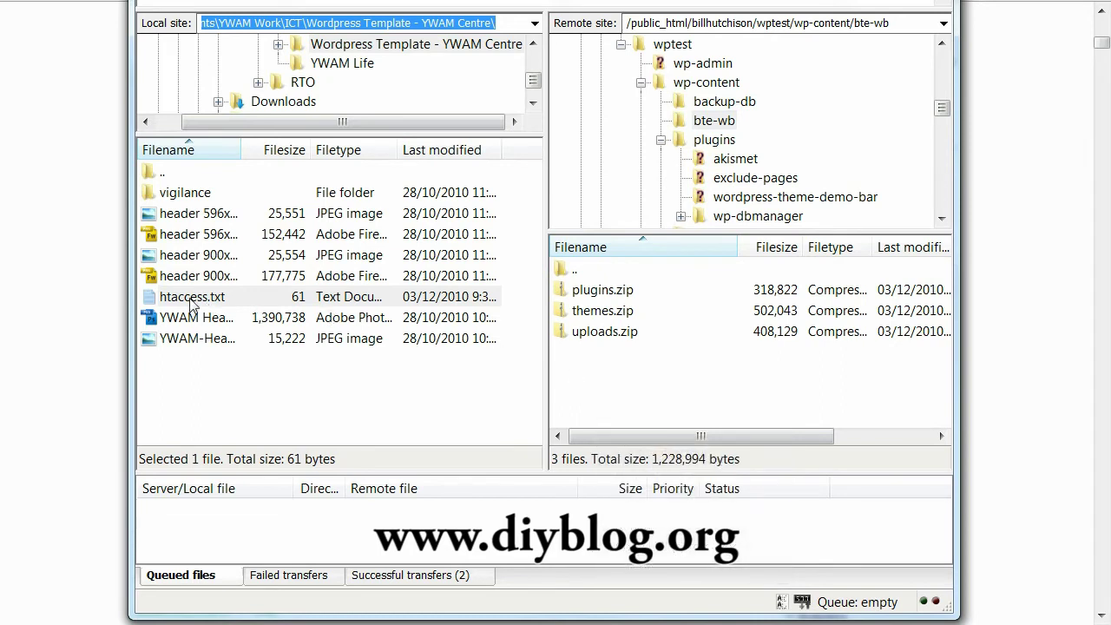
drag(191, 304, 597, 395)
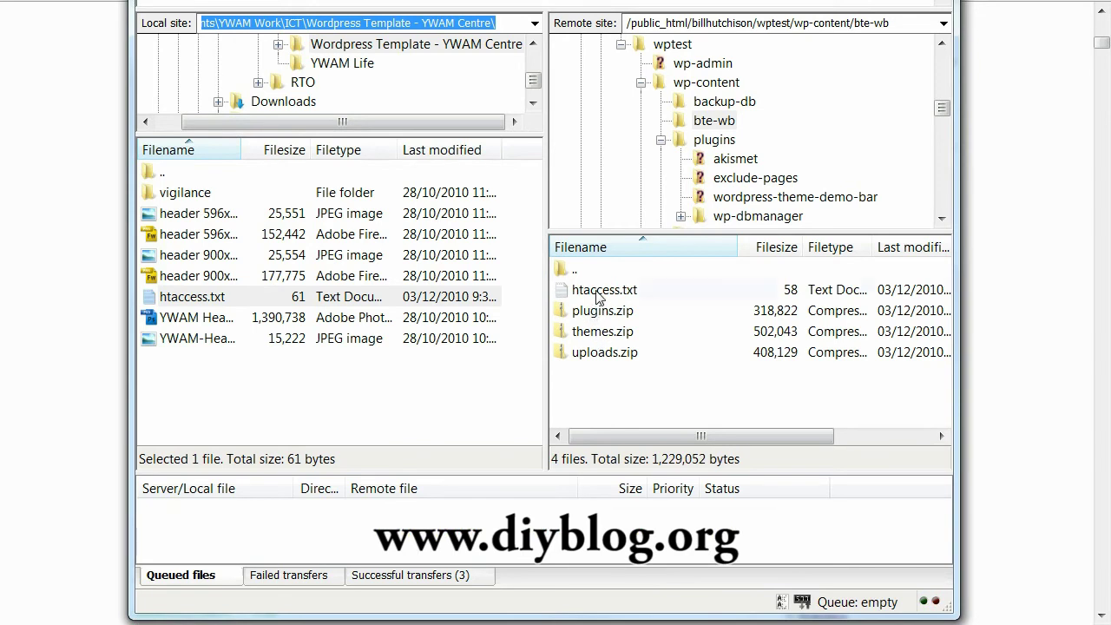
- Open the uploaded htaccess.txt, confirm its deny-from-all rules, and close it without saving
right_click(599, 297)
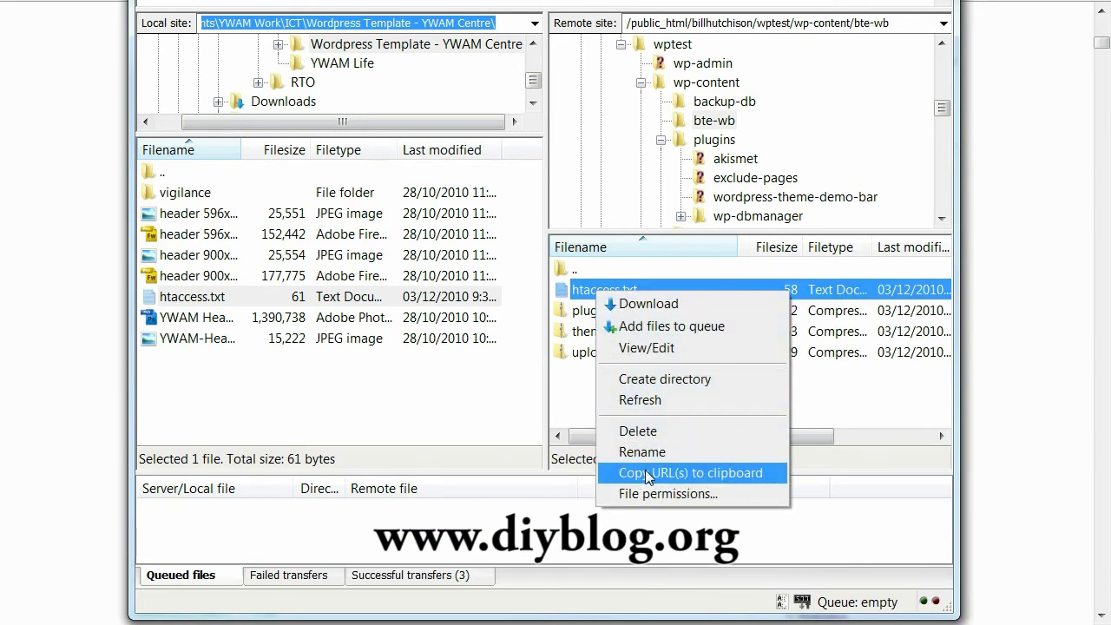
click(646, 348)
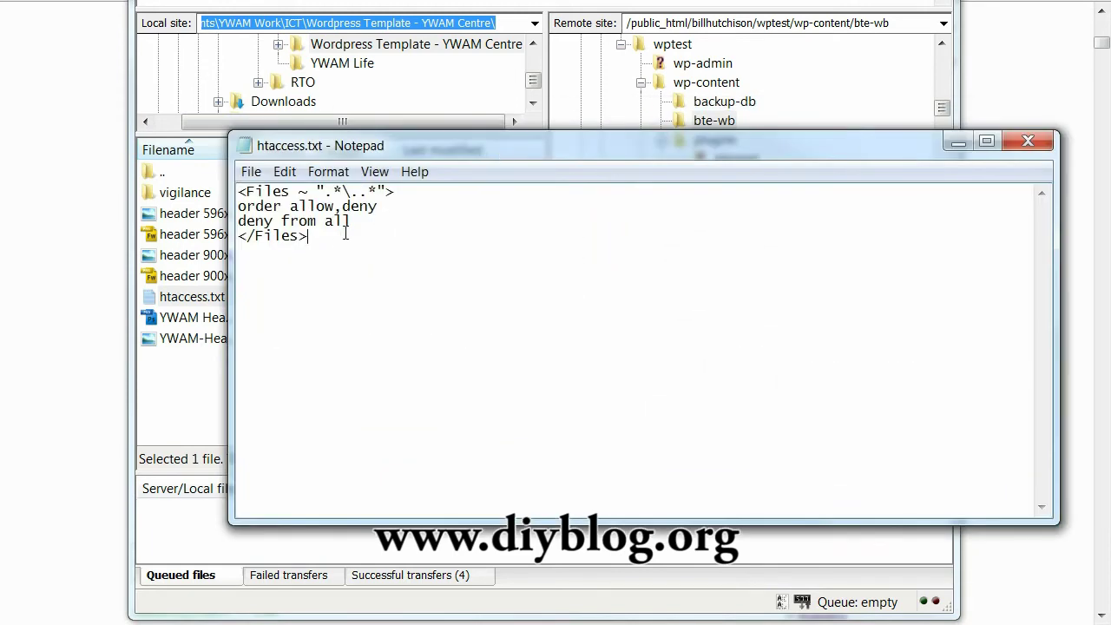
key(ctrl+v)
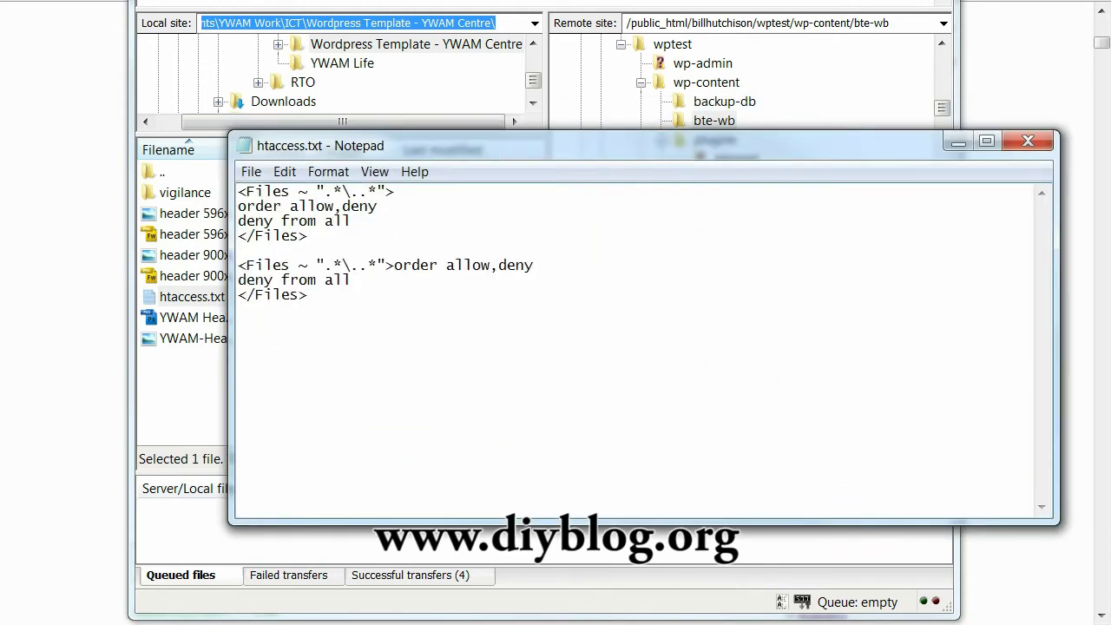
key(shift+Up)
key(shift+Up)
key(shift+Up)
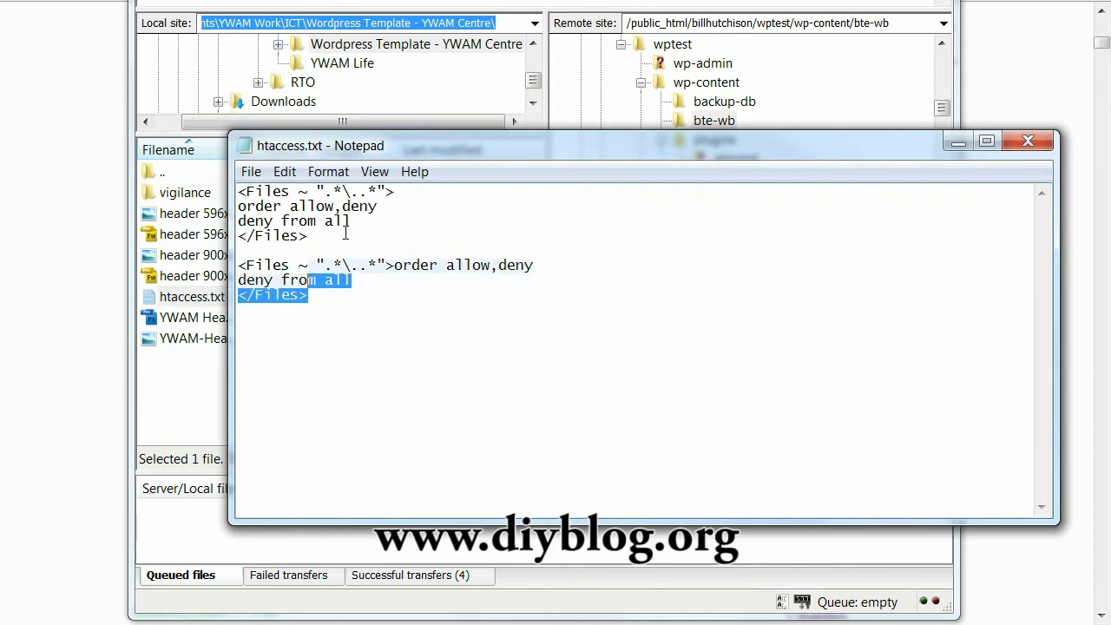
key(BackSpace)
key(BackSpace)
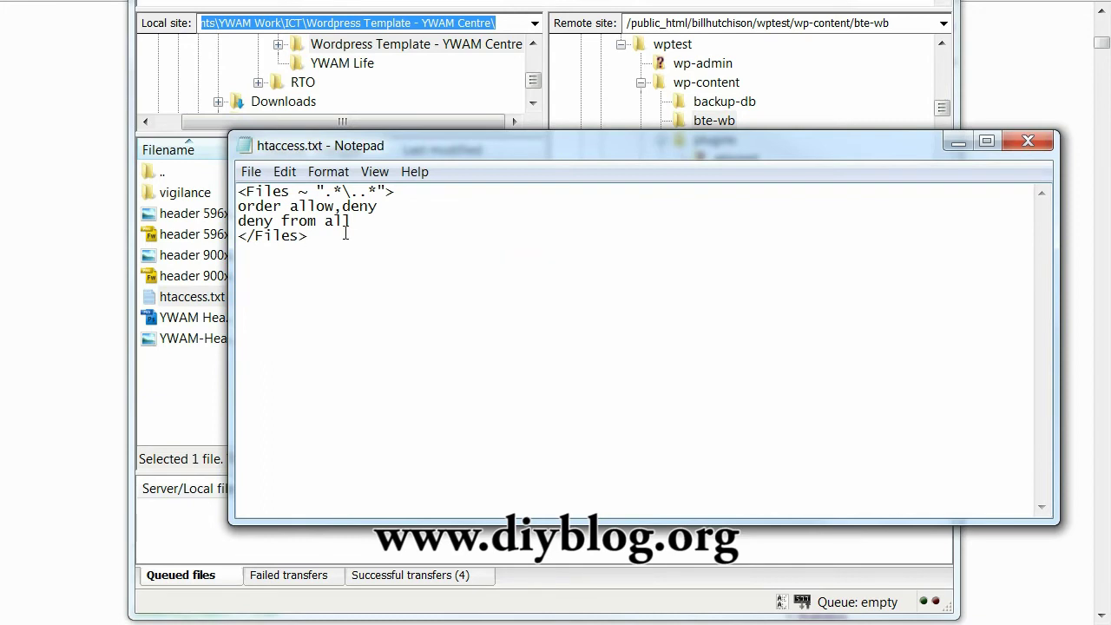
click(1028, 141)
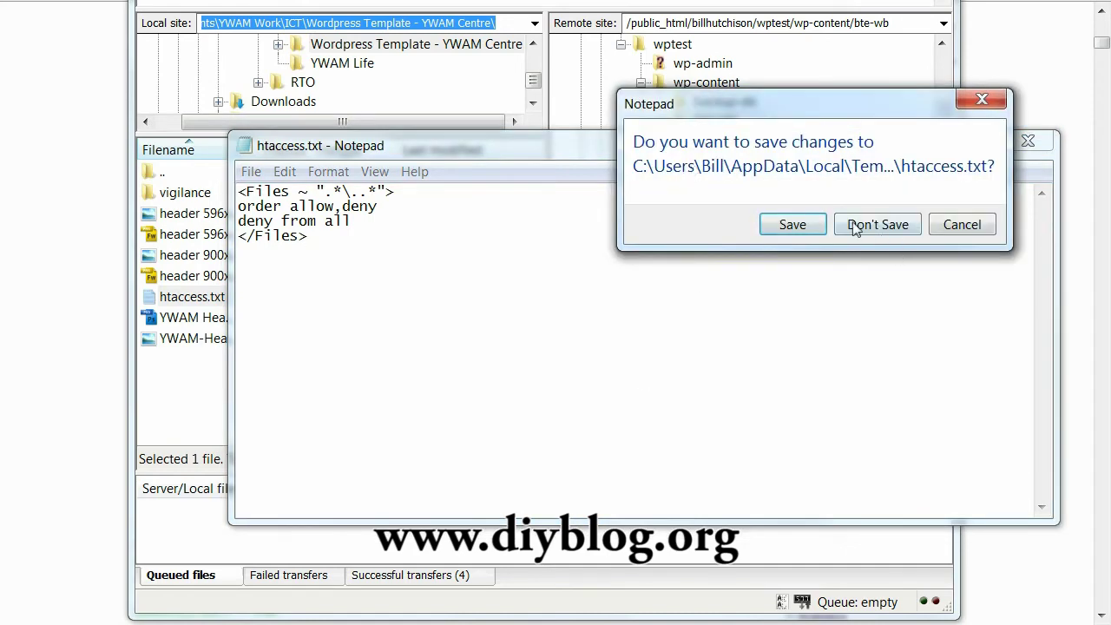
click(877, 225)
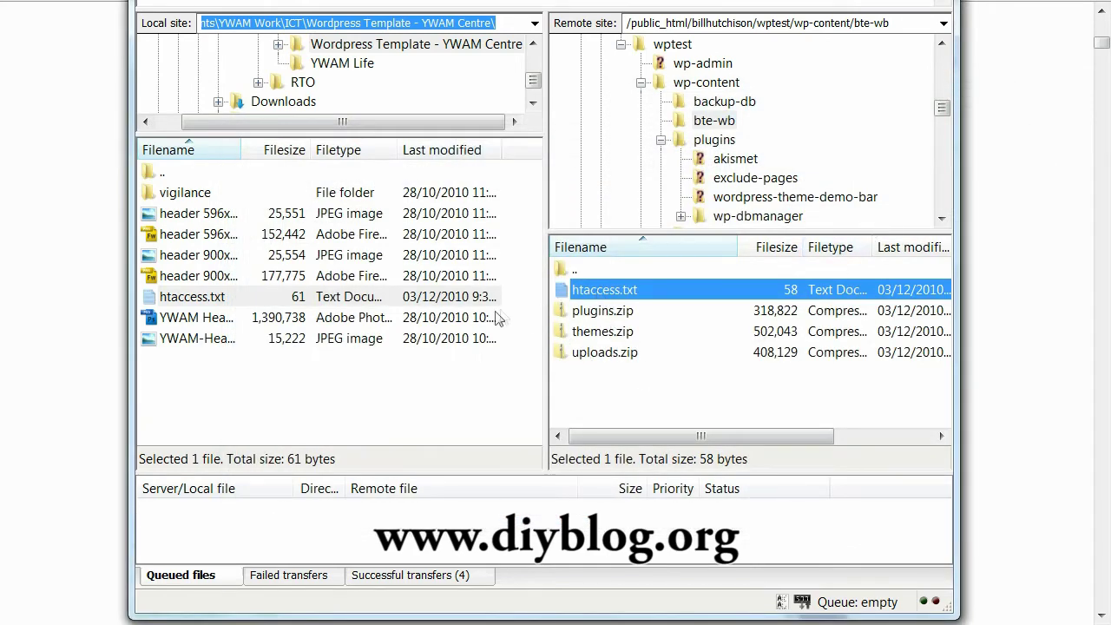
click(204, 298)
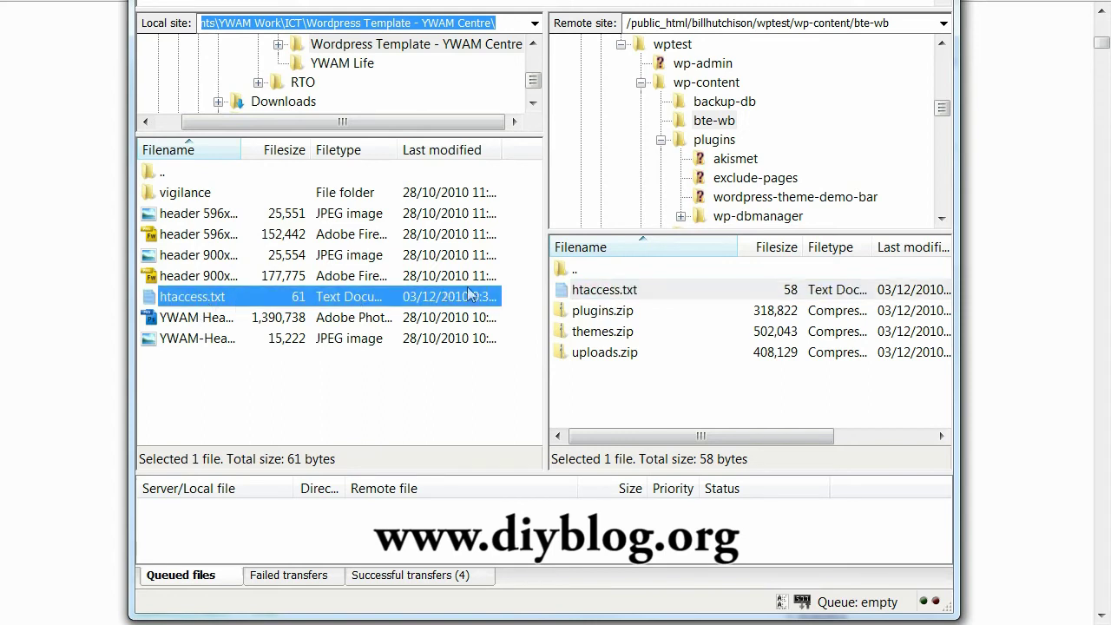
- Rename the remote htaccess.txt in the bte-wb folder to .htaccess
click(591, 298)
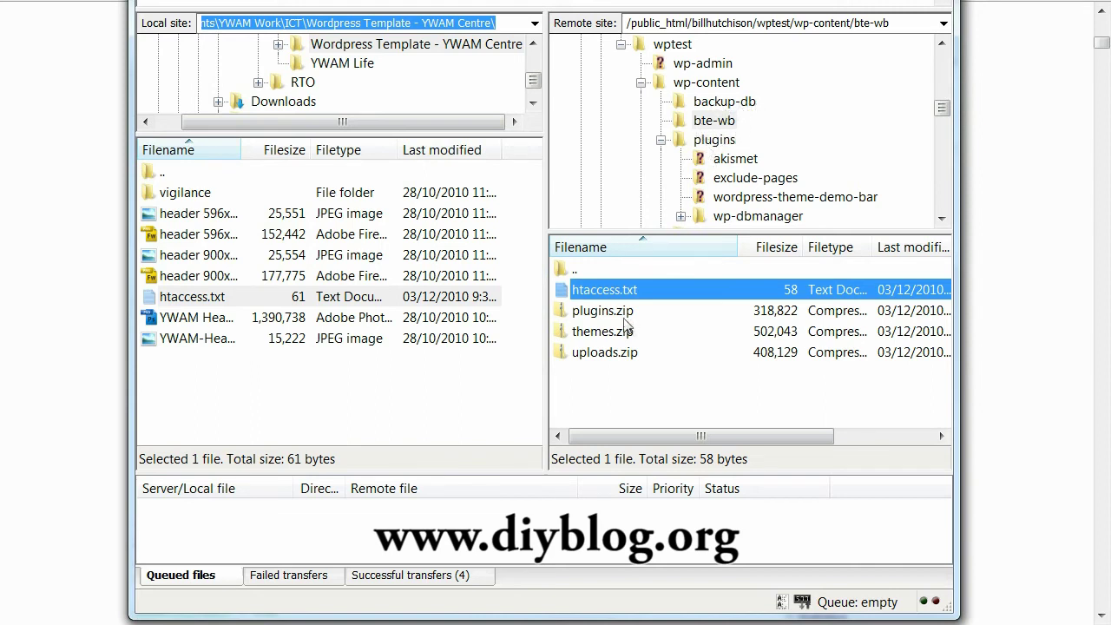
right_click(609, 292)
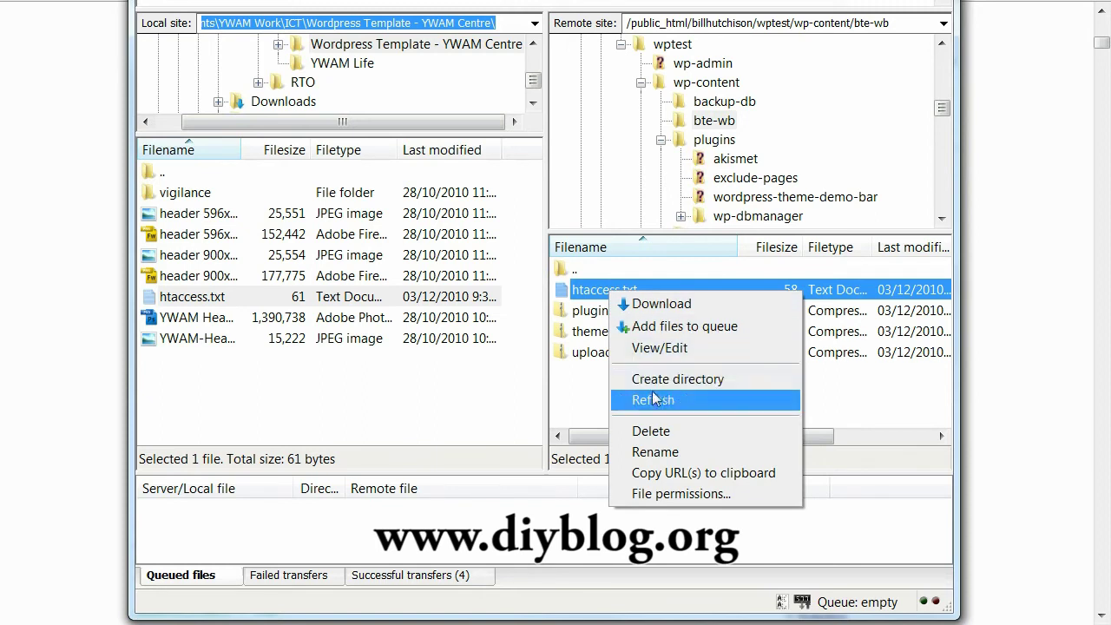
click(682, 454)
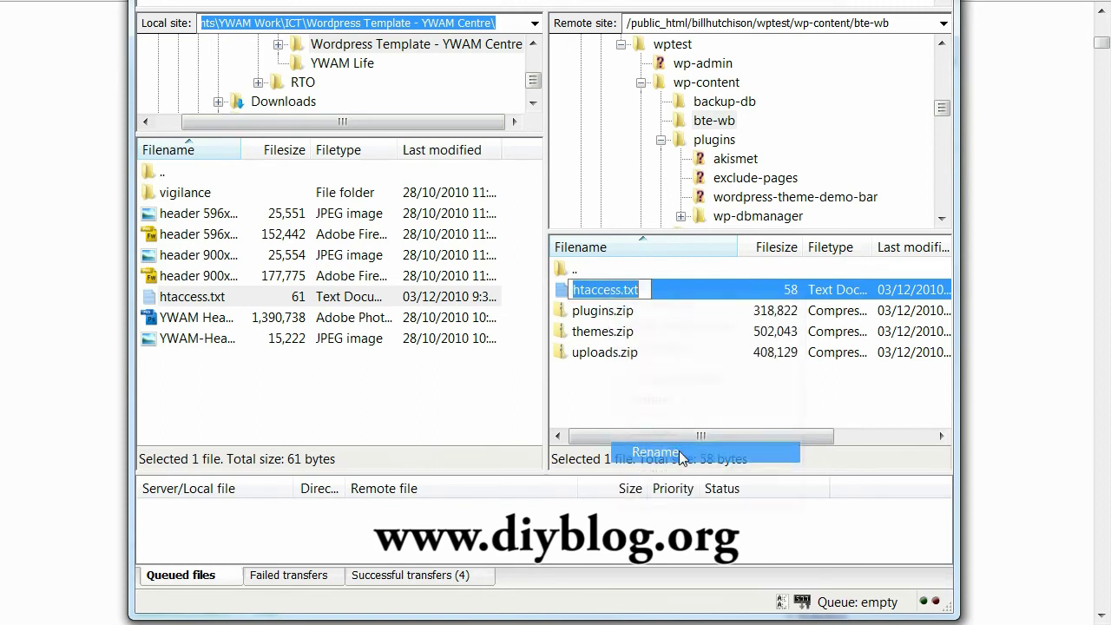
click(646, 289)
key(BackSpace)
key(BackSpace)
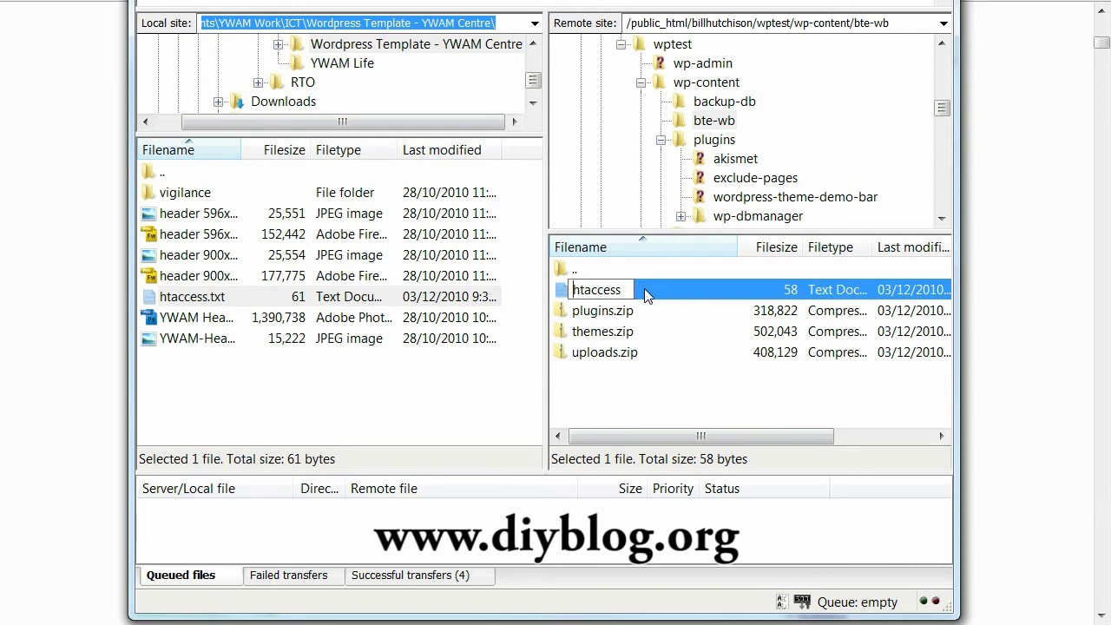
text(.)
key(Return)
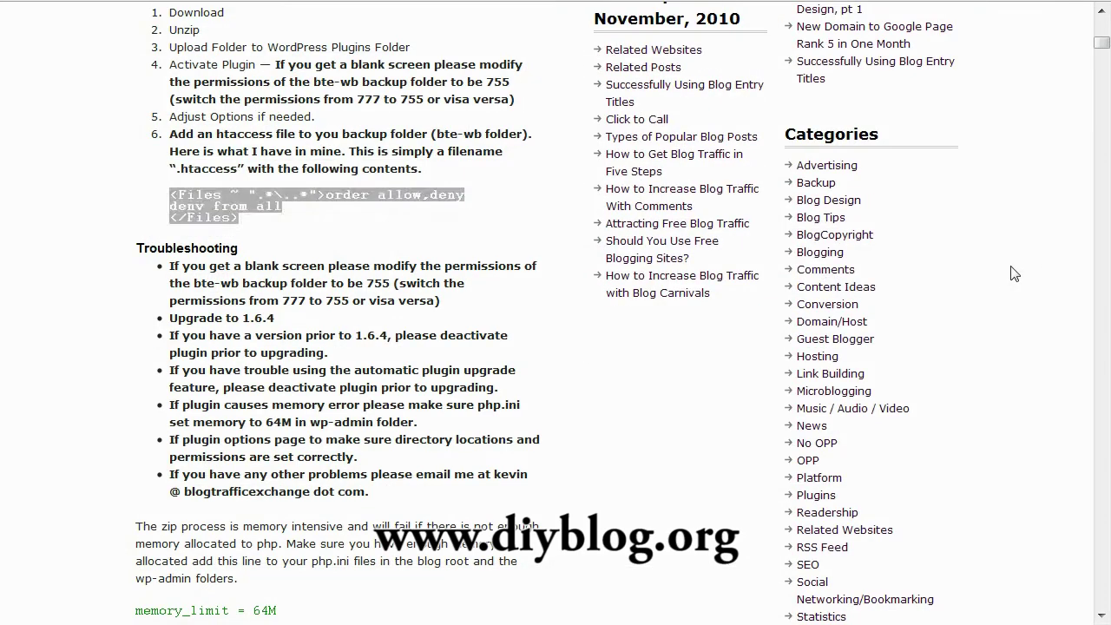
click(1015, 274)
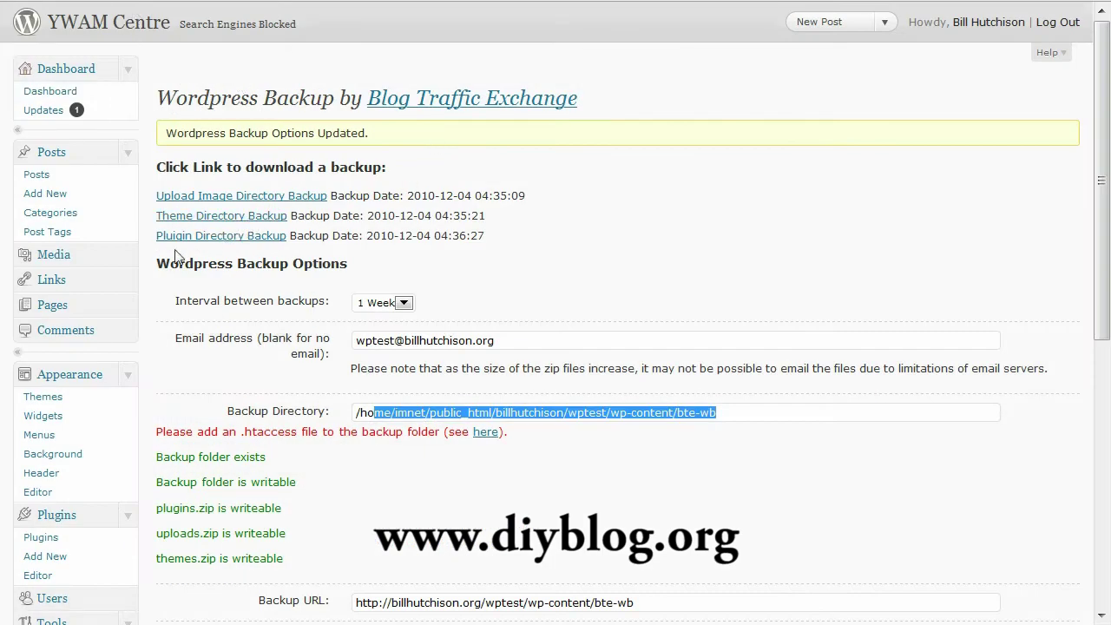
- Review the Wordpress Backup settings, checking the bte-wb backup directory no longer shows the .htaccess warning
scroll(177, 256, down, 5)
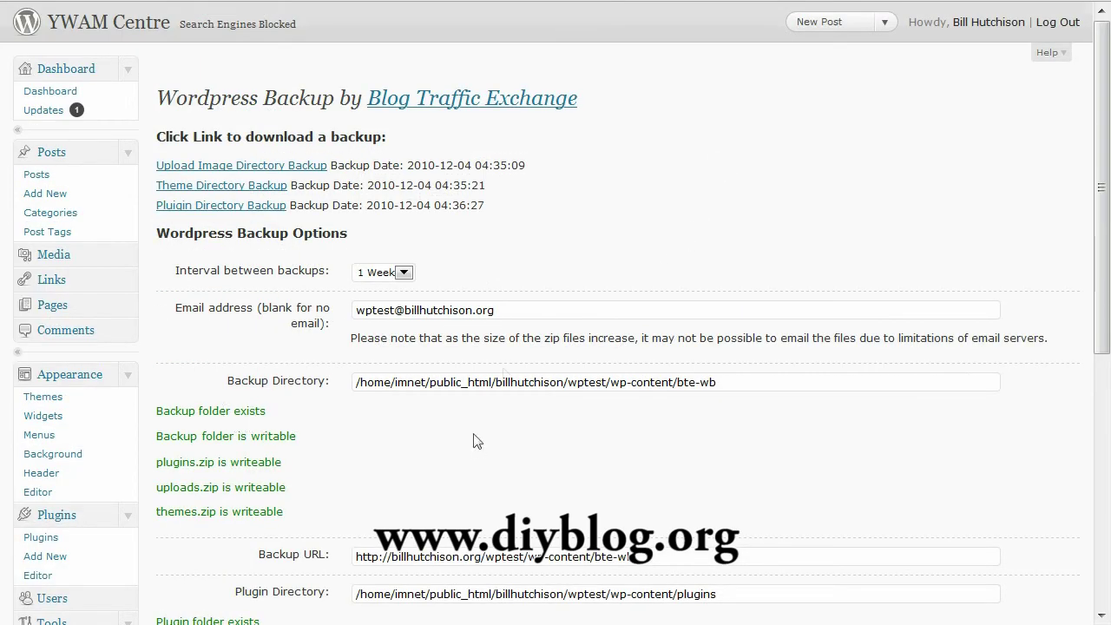
scroll(673, 287, down, 5)
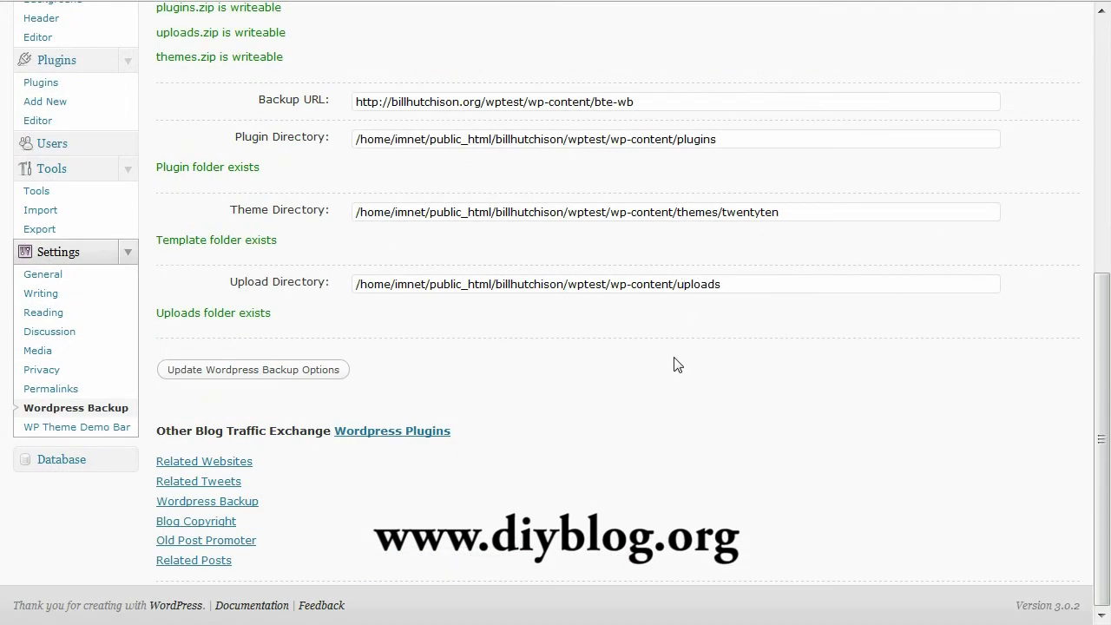
scroll(677, 365, up, 2)
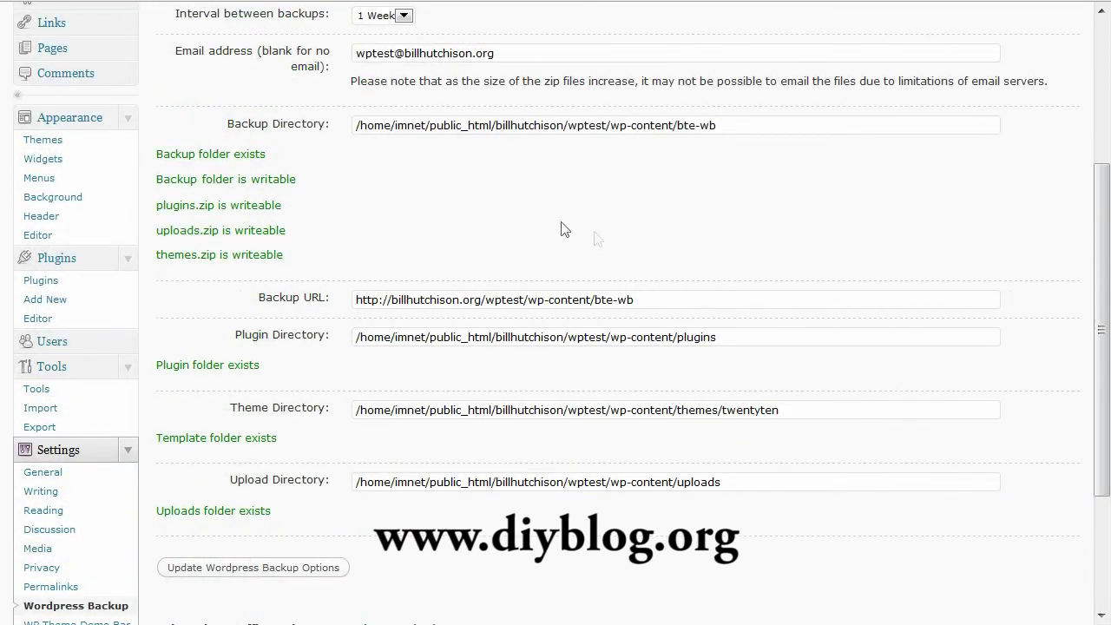
scroll(532, 221, up, 2)
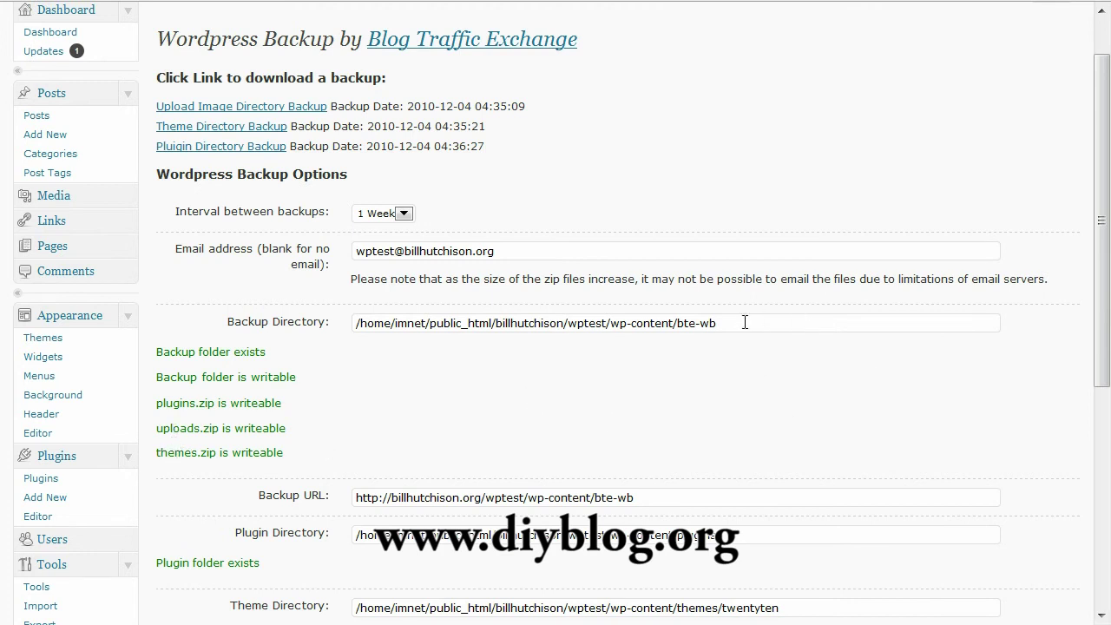
drag(745, 322, 684, 324)
click(686, 369)
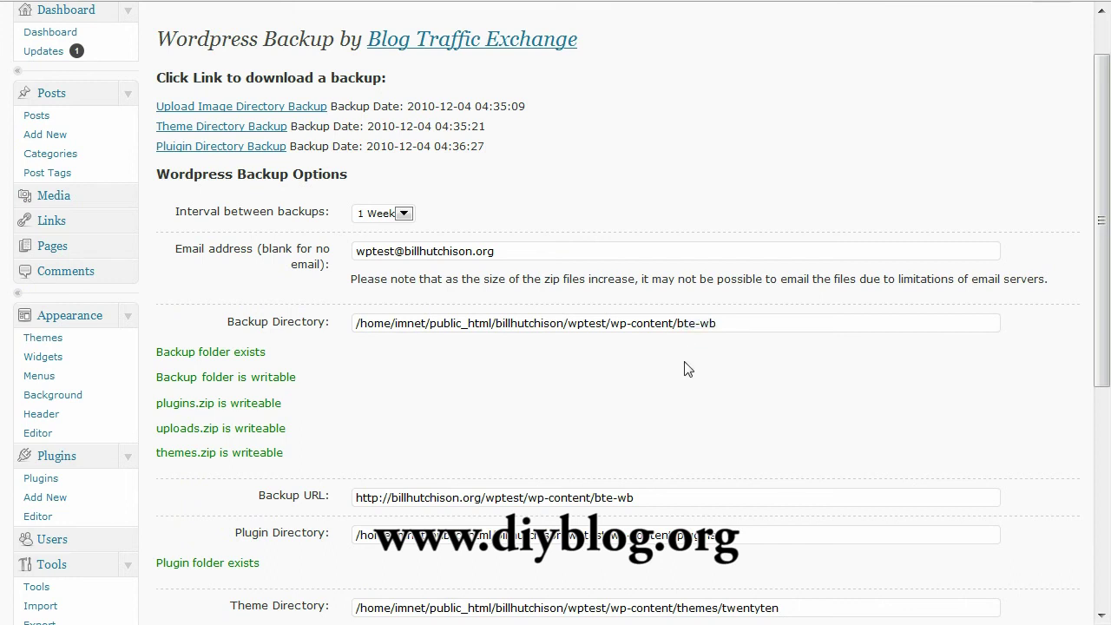